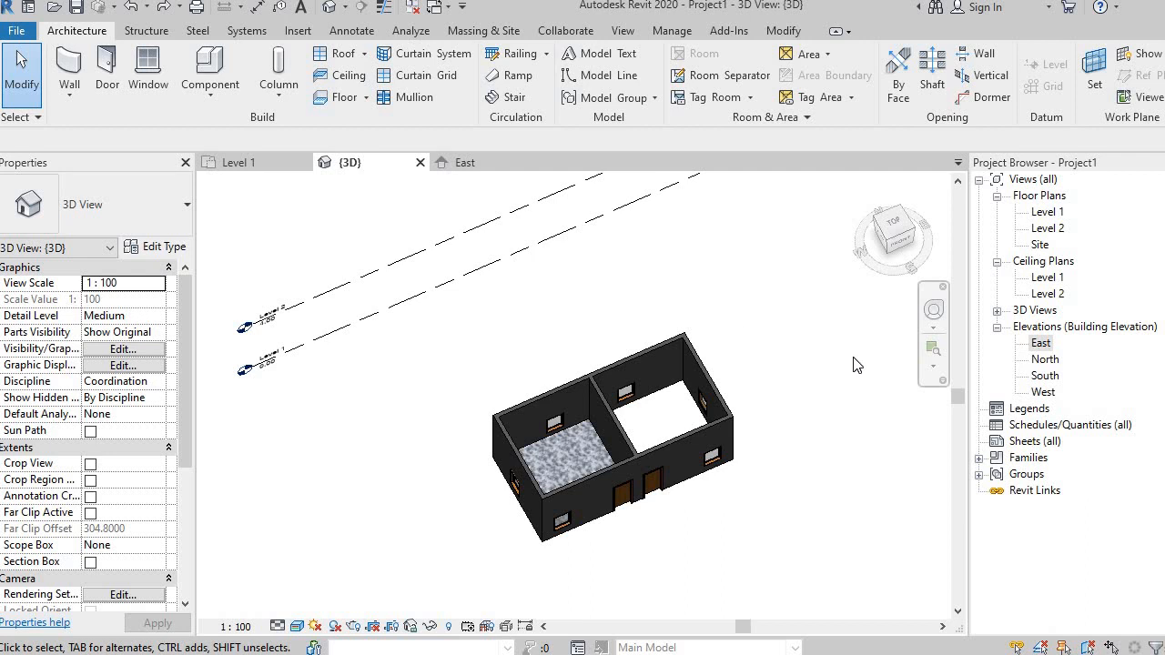
Open the Level 1 floor plan and set its visual style to Realistic.
double_click(1048, 213)
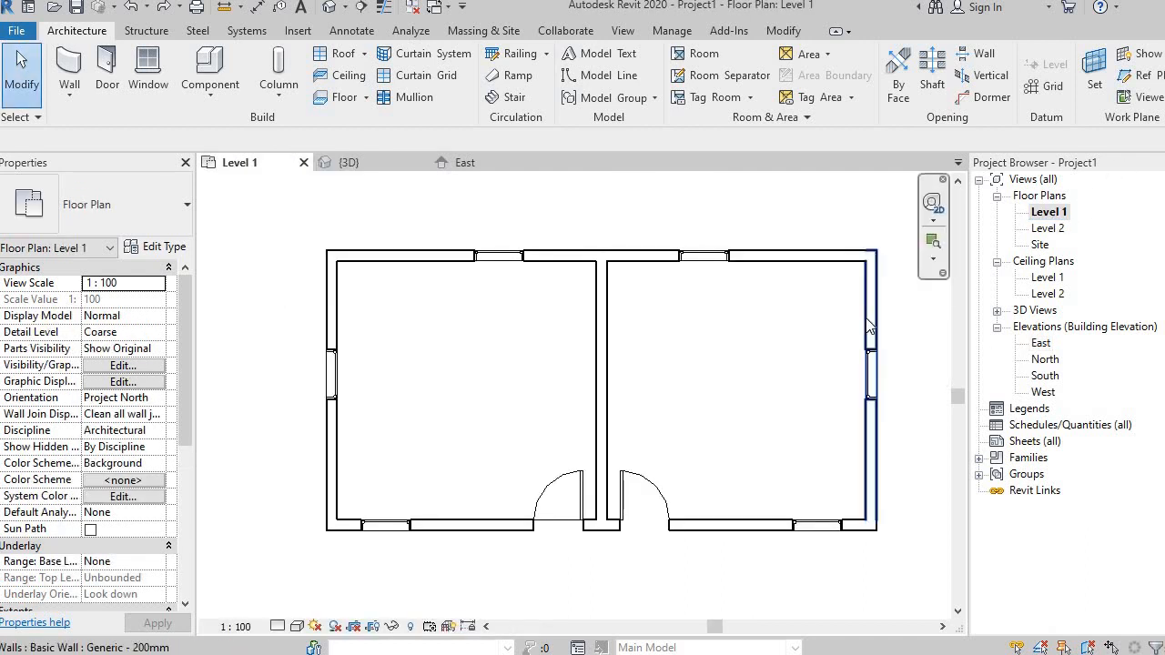
middle_click_drag(880, 330, 803, 345)
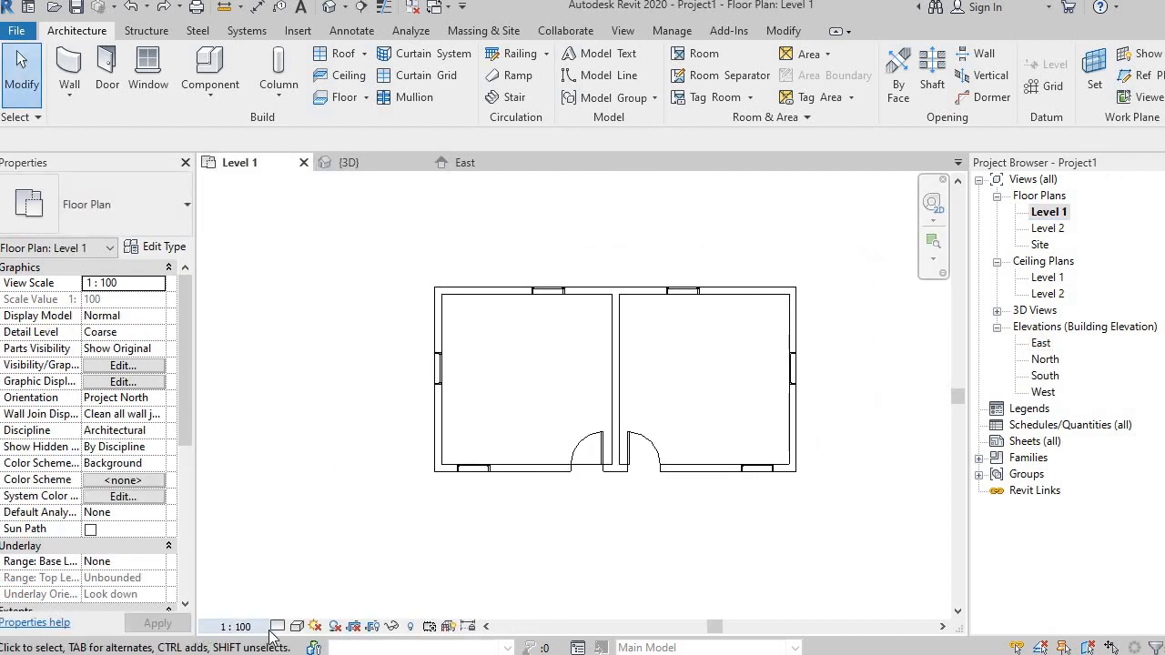
left_click(298, 628)
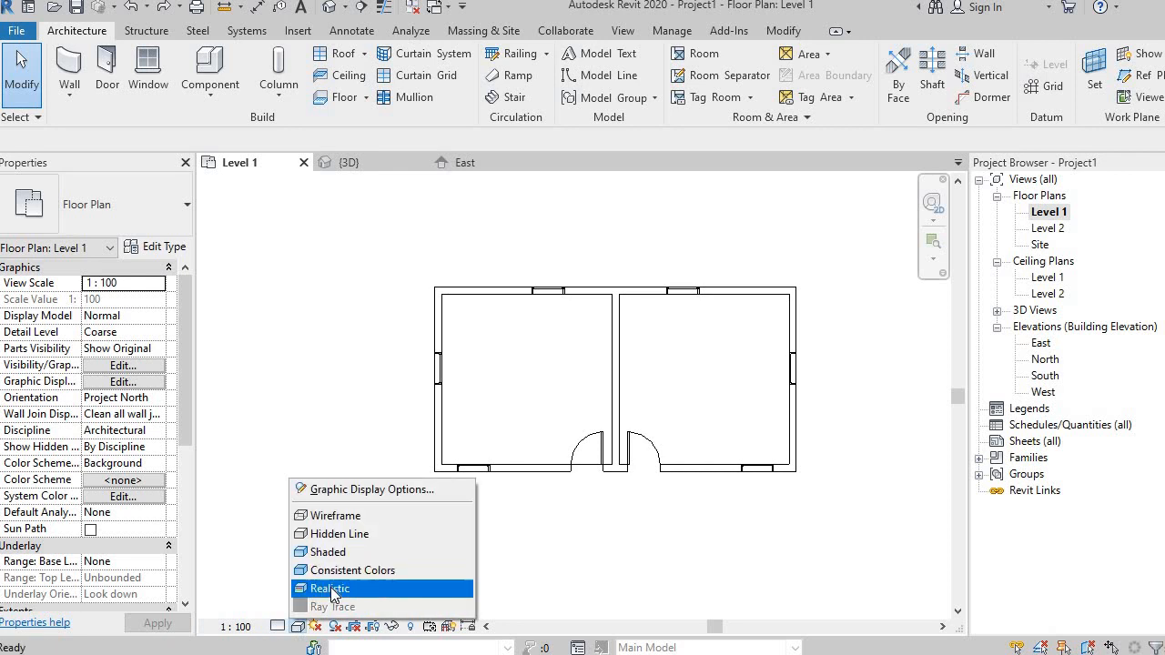
left_click(332, 590)
scroll(829, 512, "up", 2)
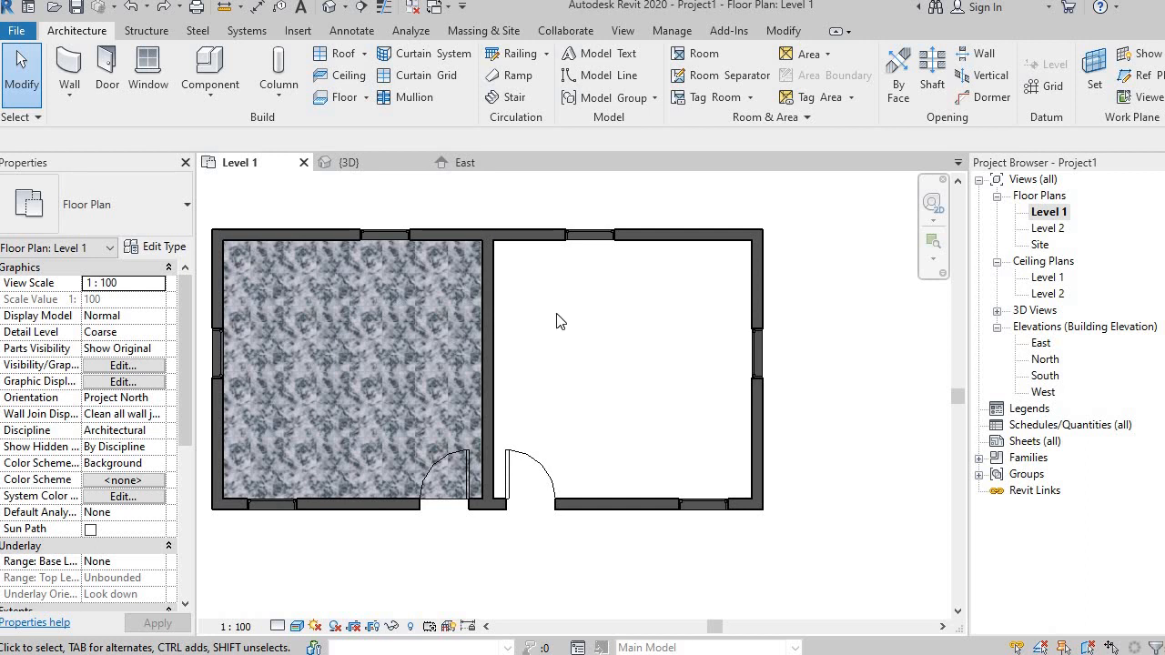
scroll(559, 319, "up", 1)
middle_click_drag(559, 319, 614, 353)
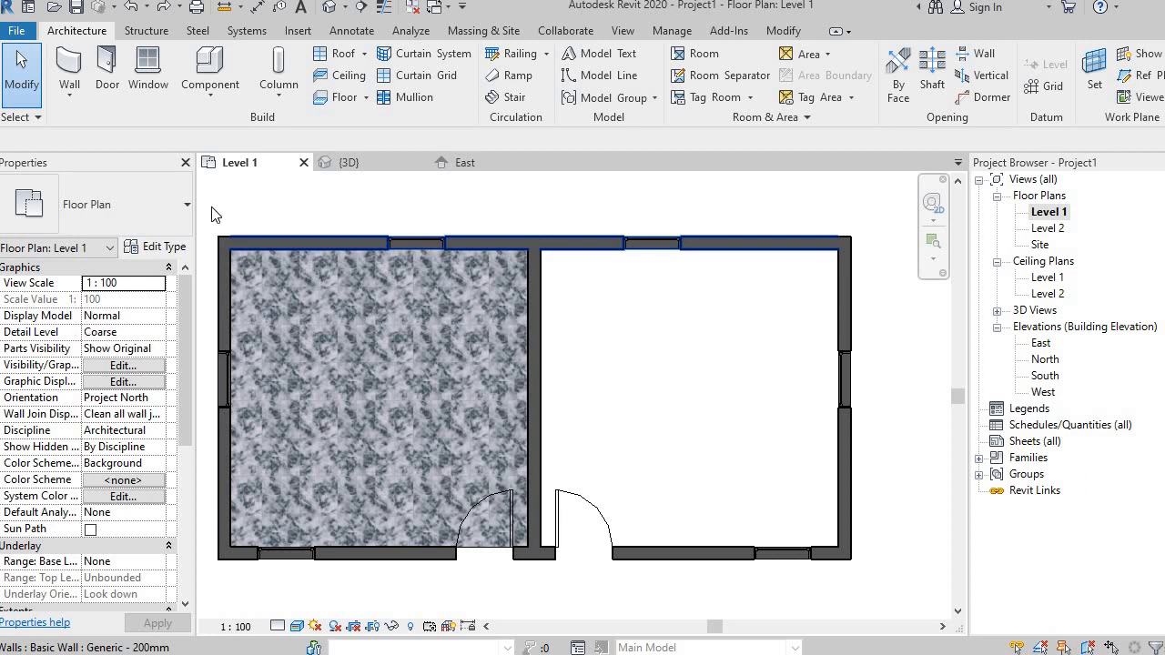
Start an architectural floor of type Floor 150mm and pick the inner wall edges around the empty right-hand room as boundary lines.
left_click(367, 98)
left_click(385, 127)
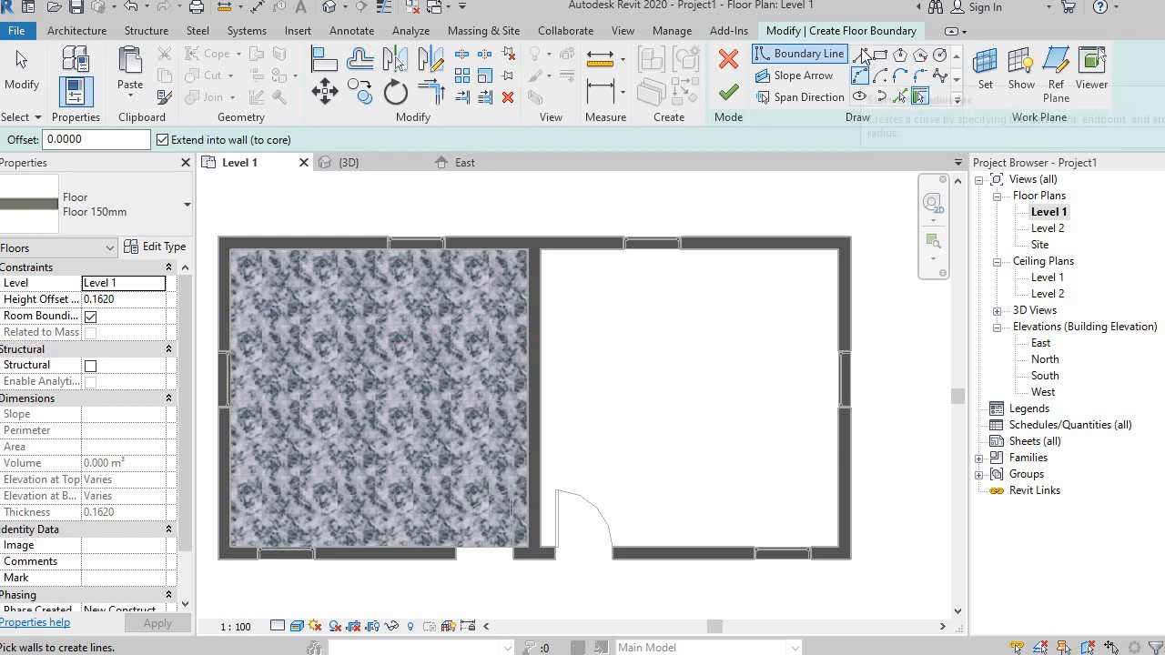
left_click(917, 96)
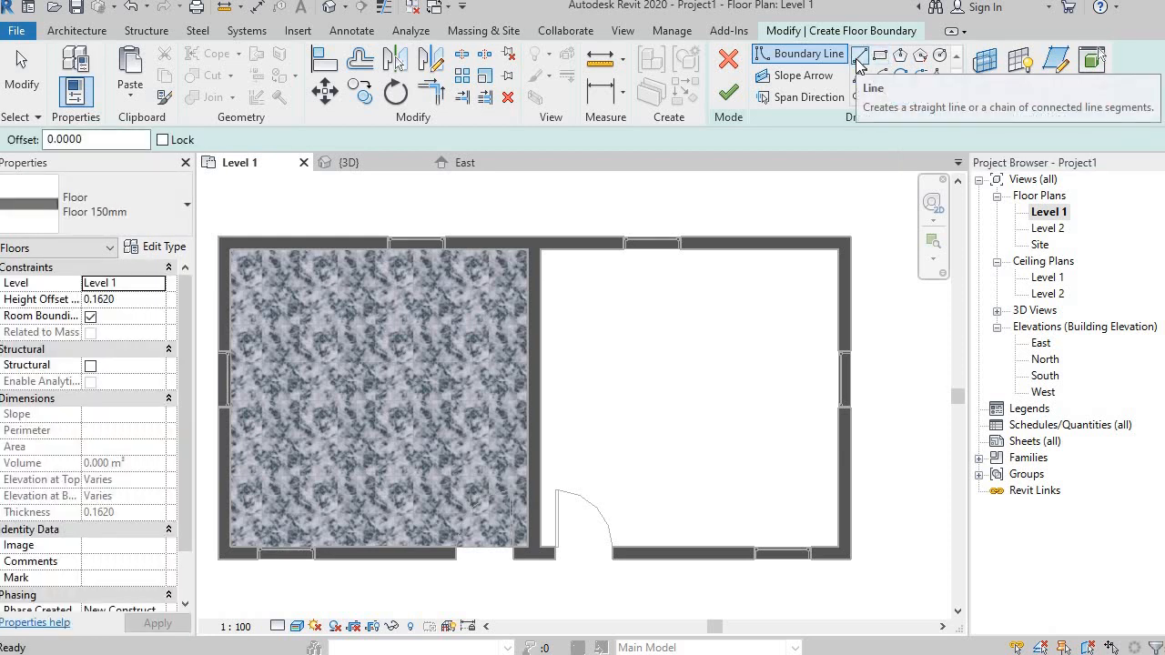
left_click(543, 400)
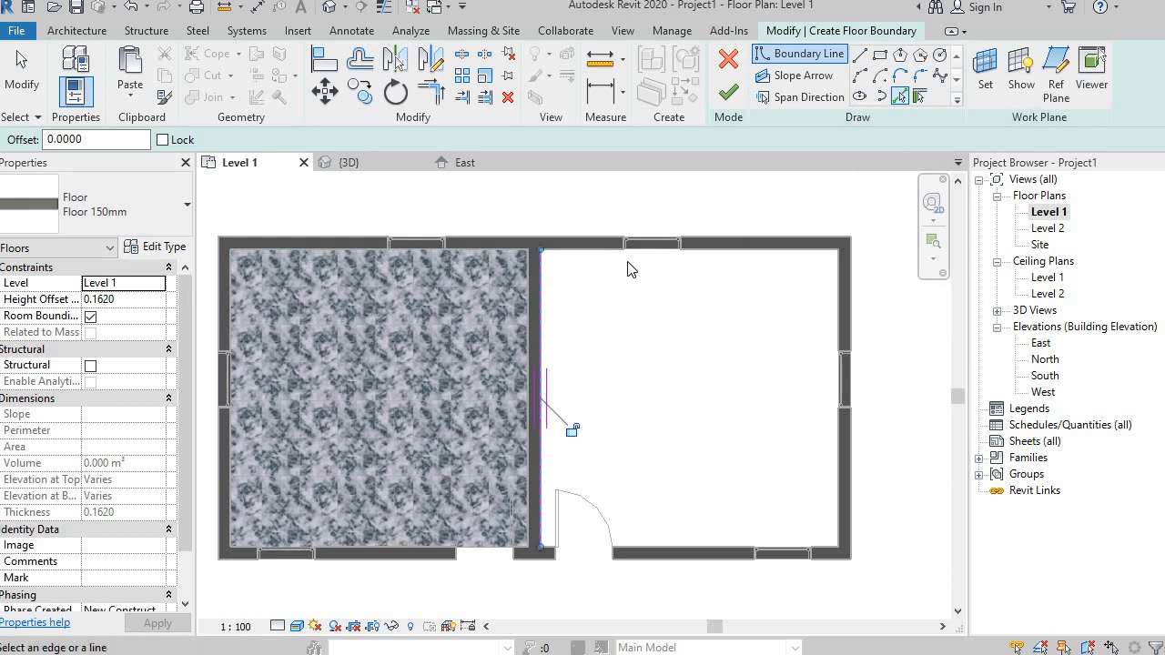
left_click(725, 259)
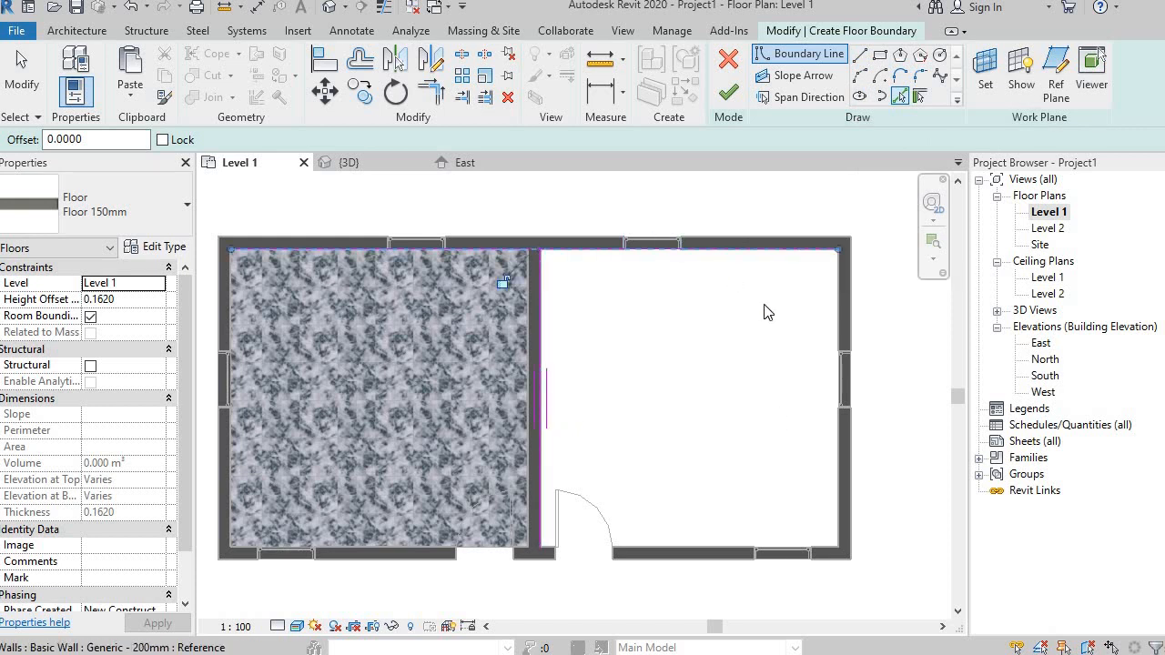
left_click(840, 369)
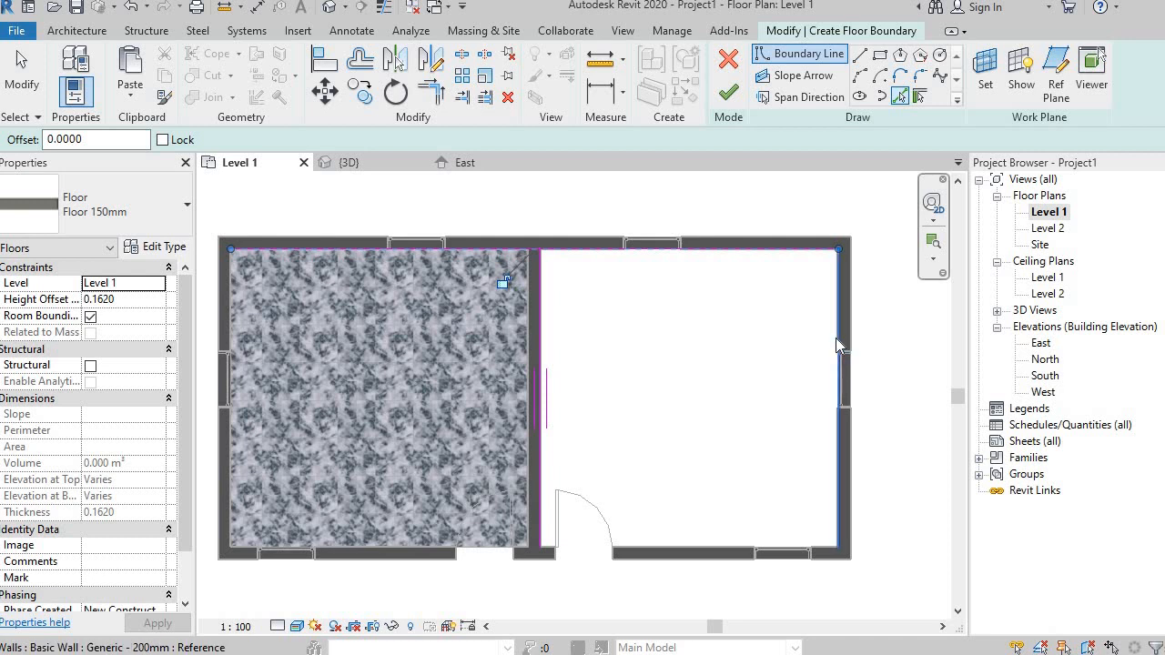
left_click(682, 555)
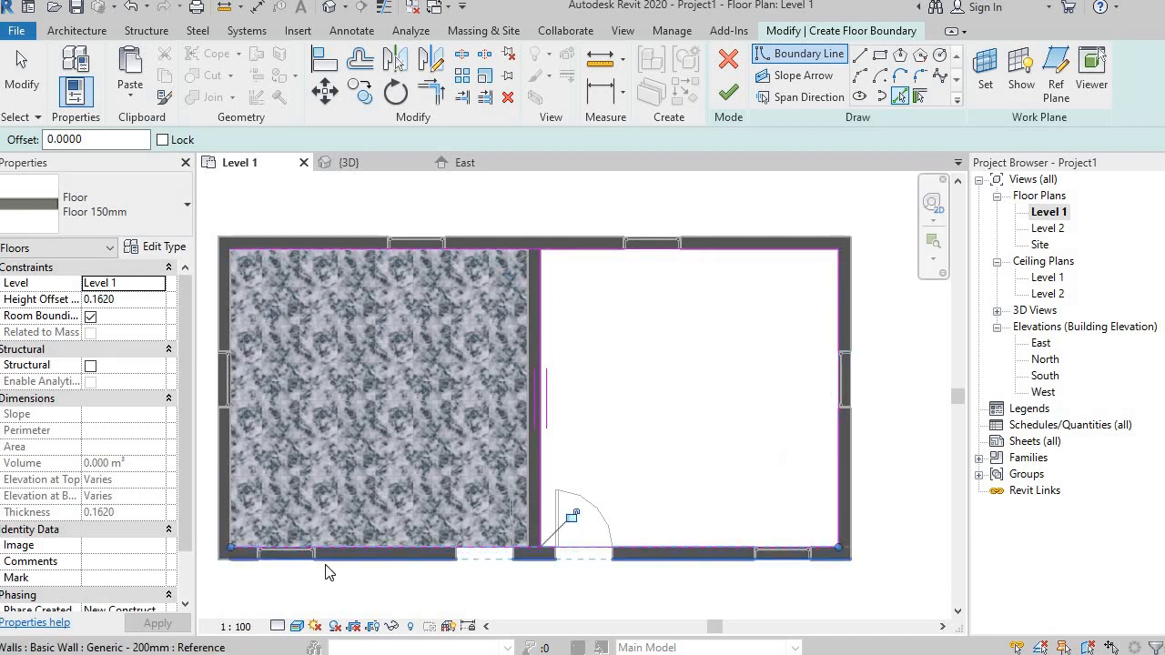
Set the visual style to Hidden Line and trim the upper and lower boundary lines to corners with the line along the partition wall.
left_click(298, 627)
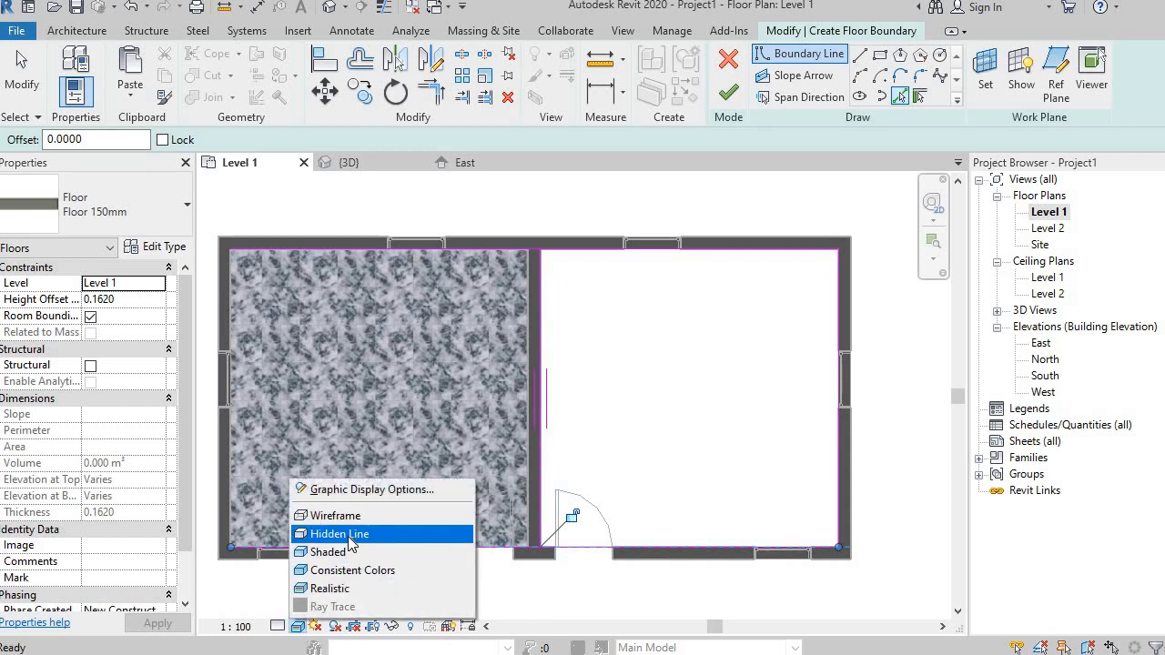
left_click(320, 533)
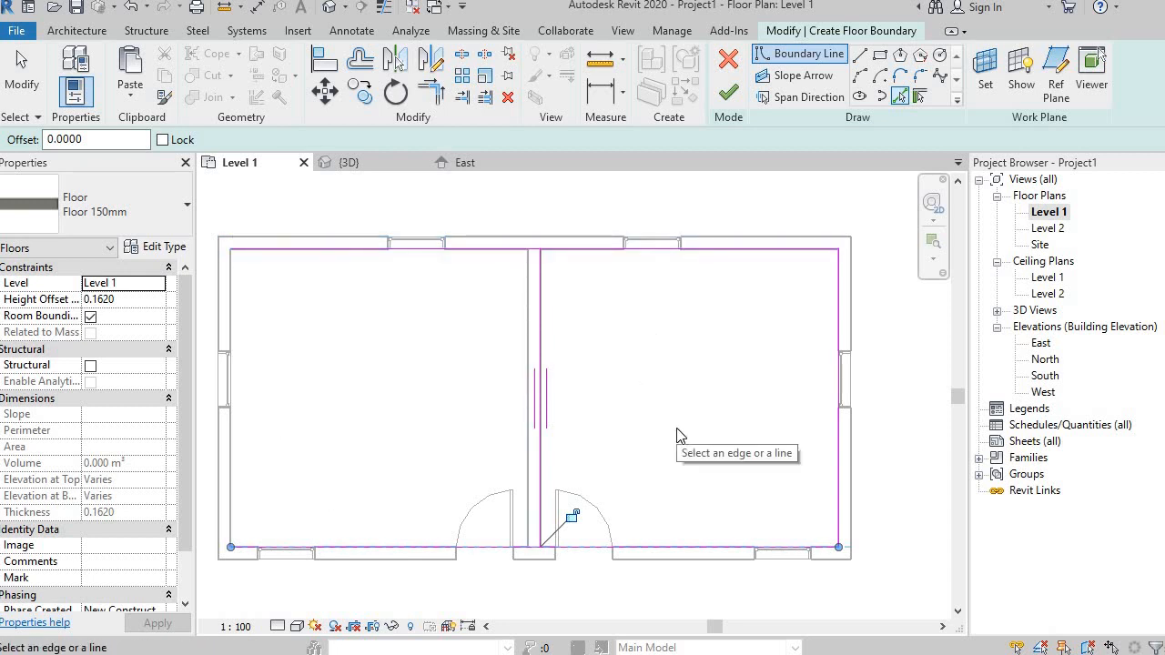
left_click(431, 91)
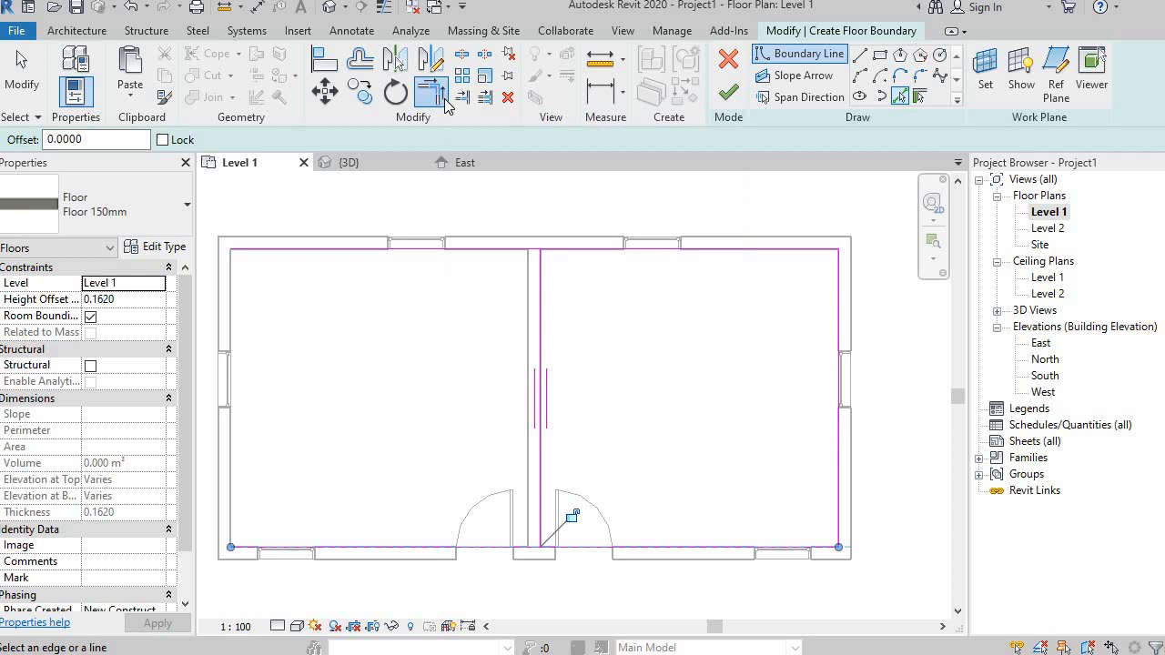
left_click(539, 284)
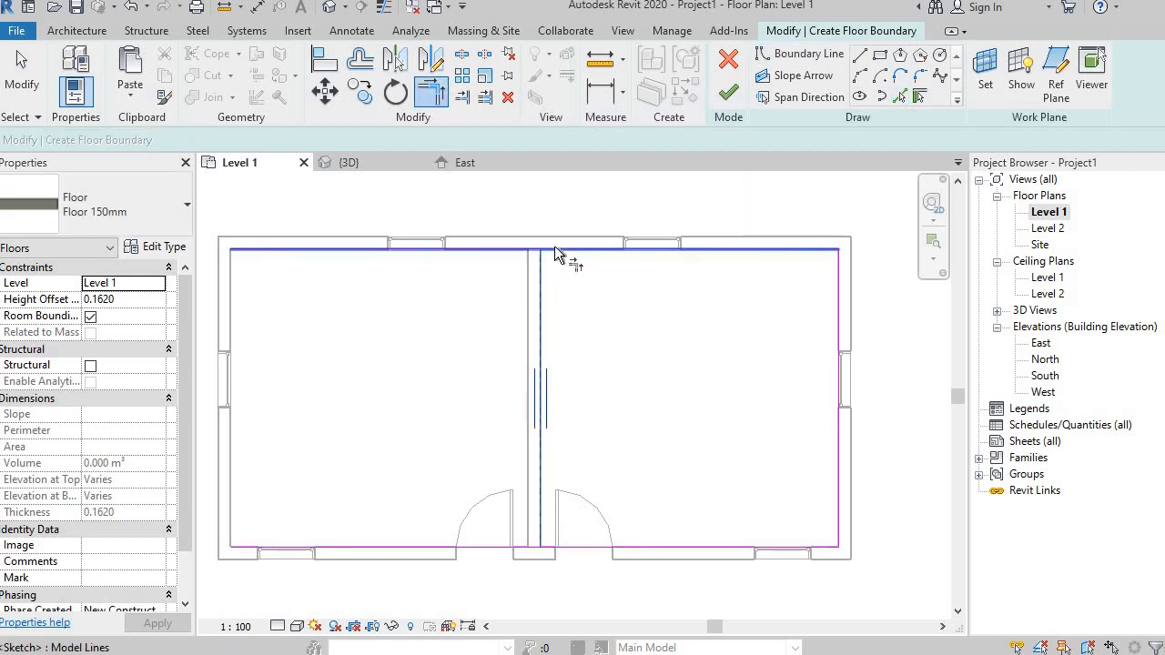
left_click(560, 250)
left_click(579, 548)
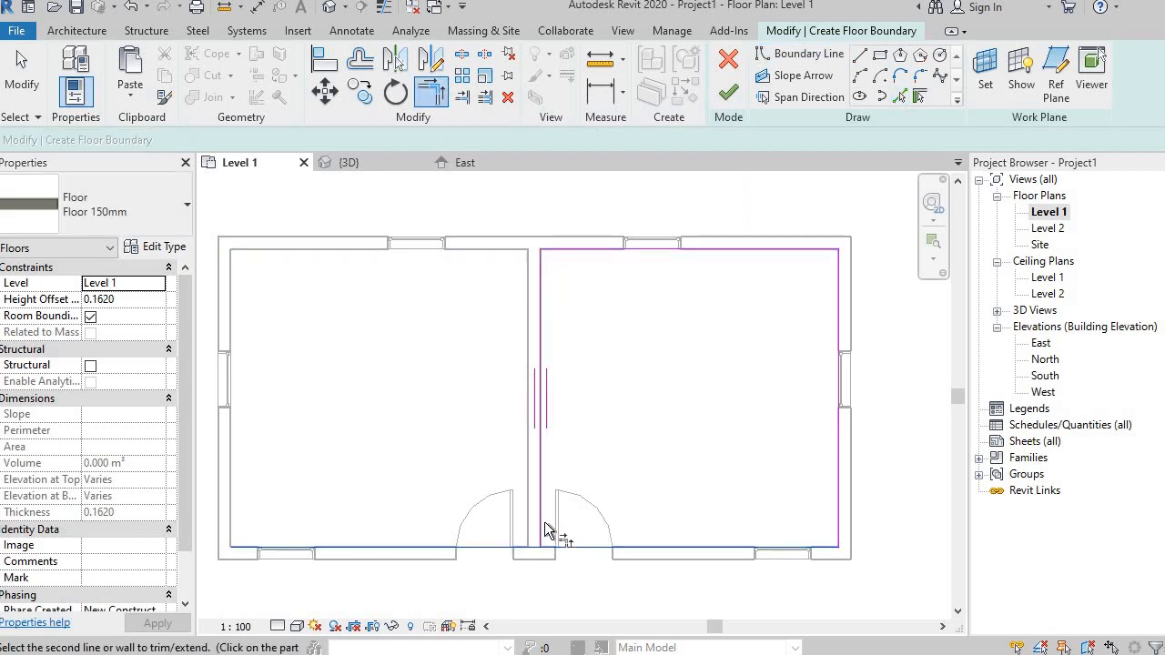
left_click(541, 535)
Draw a slope arrow diagonally across the room, from the boundary's upper-right corner to its lower-left corner.
scroll(628, 562, "up", 2)
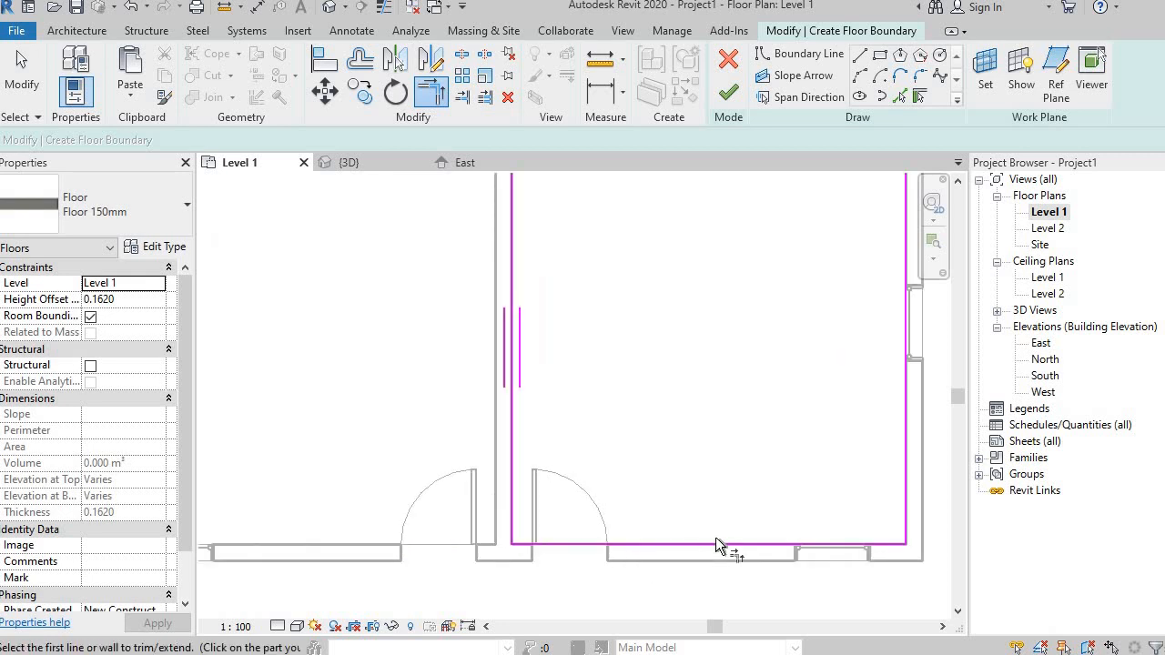
scroll(728, 527, "down", 1)
scroll(833, 455, "up", 1)
scroll(864, 532, "down", 3)
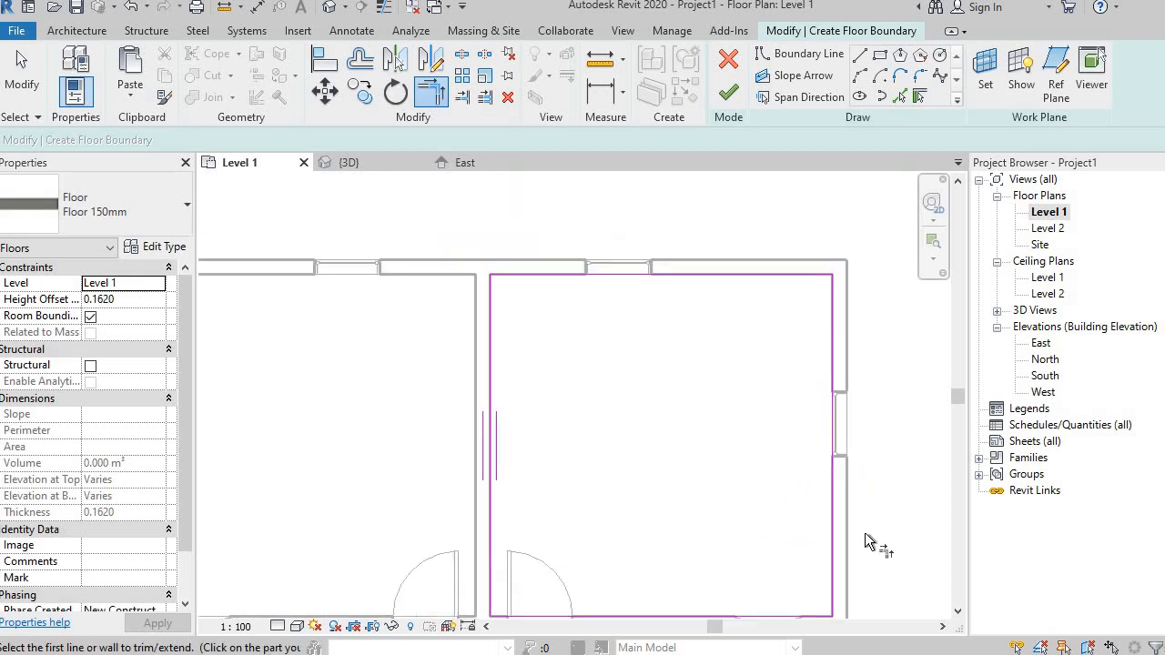
middle_click_drag(829, 518, 793, 494)
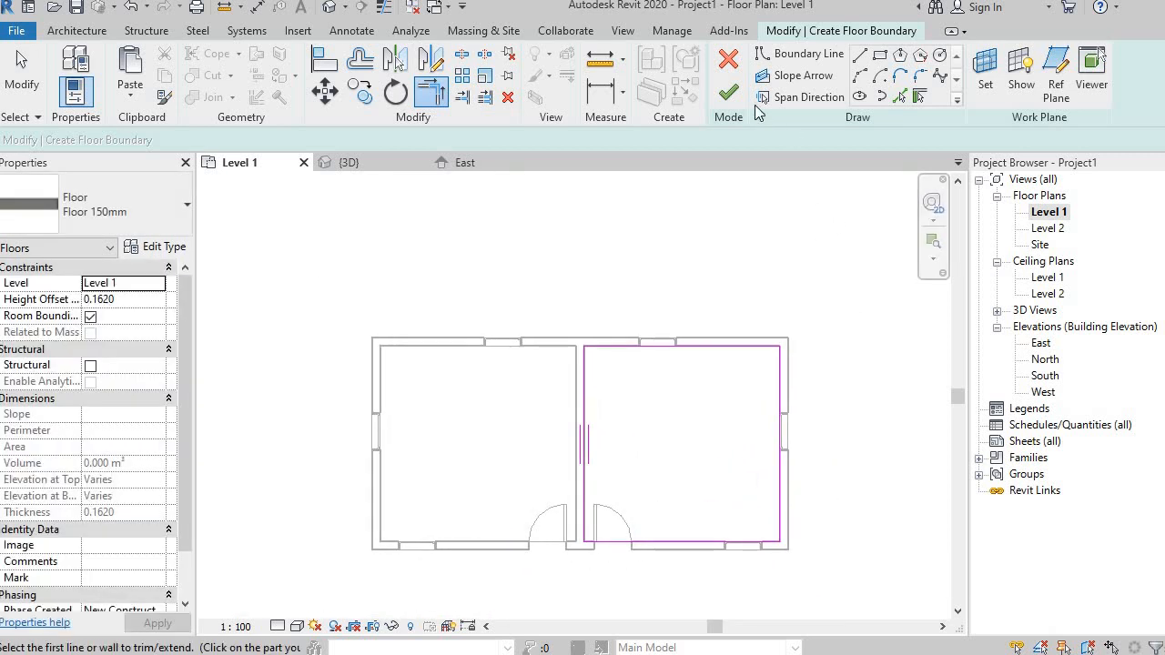
left_click(814, 77)
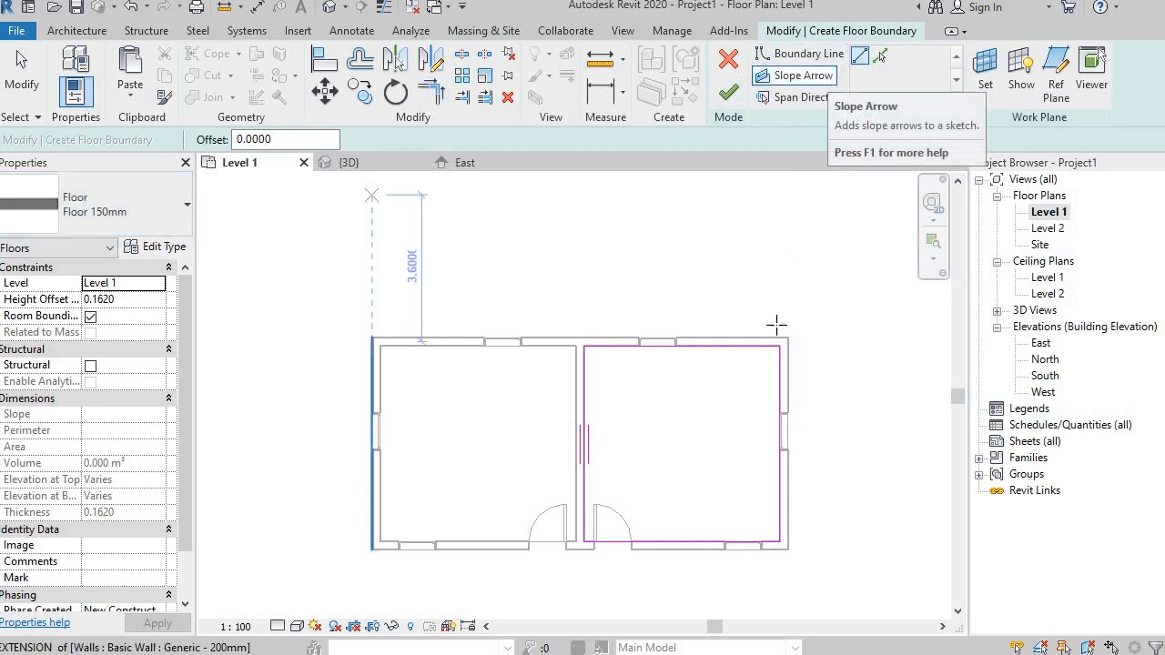
scroll(755, 399, "up", 3)
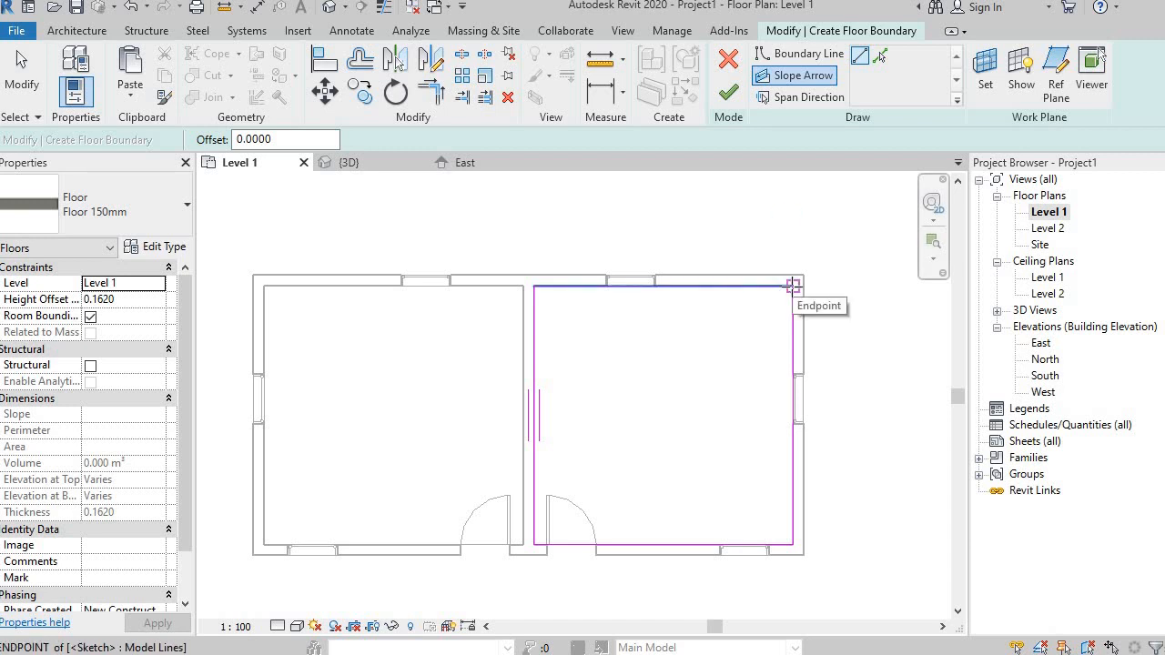
left_click(792, 286)
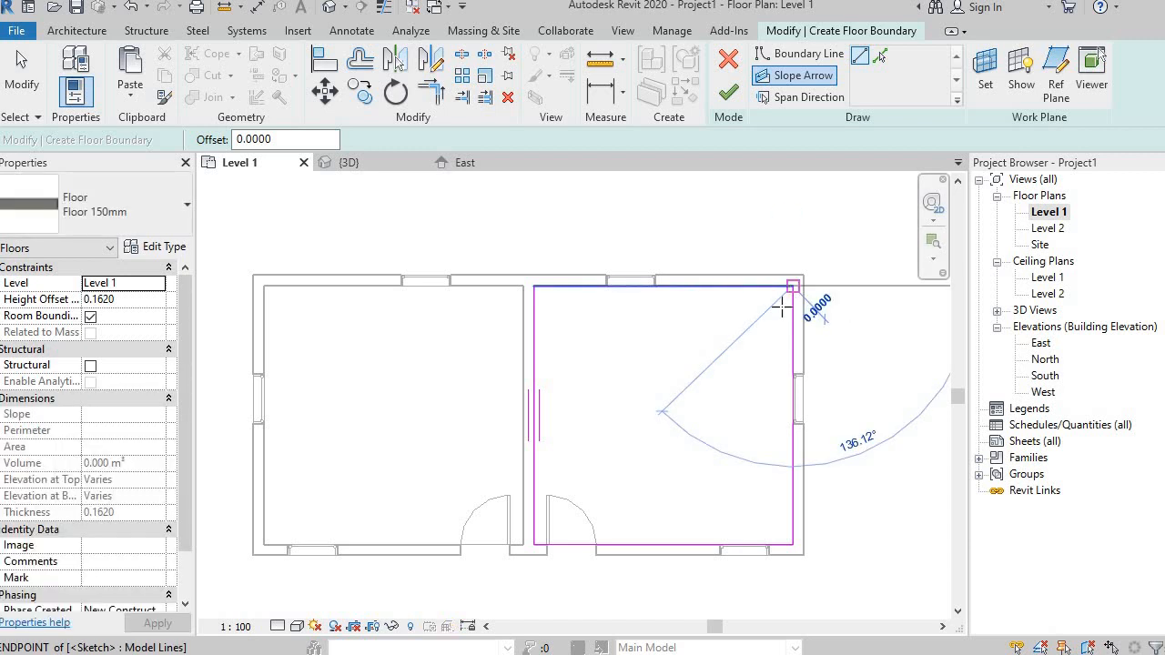
left_click(535, 544)
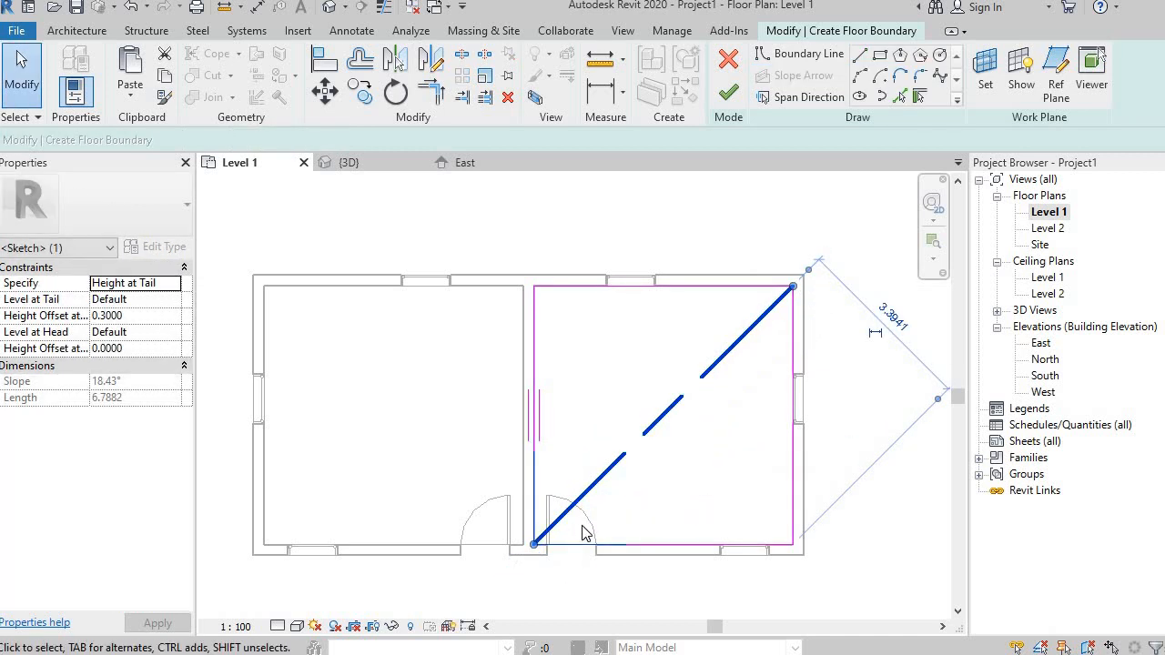
Set the slope arrow's height offset at tail to 0.45 and finish the floor sketch.
scroll(583, 527, "up", 3)
scroll(675, 445, "down", 2)
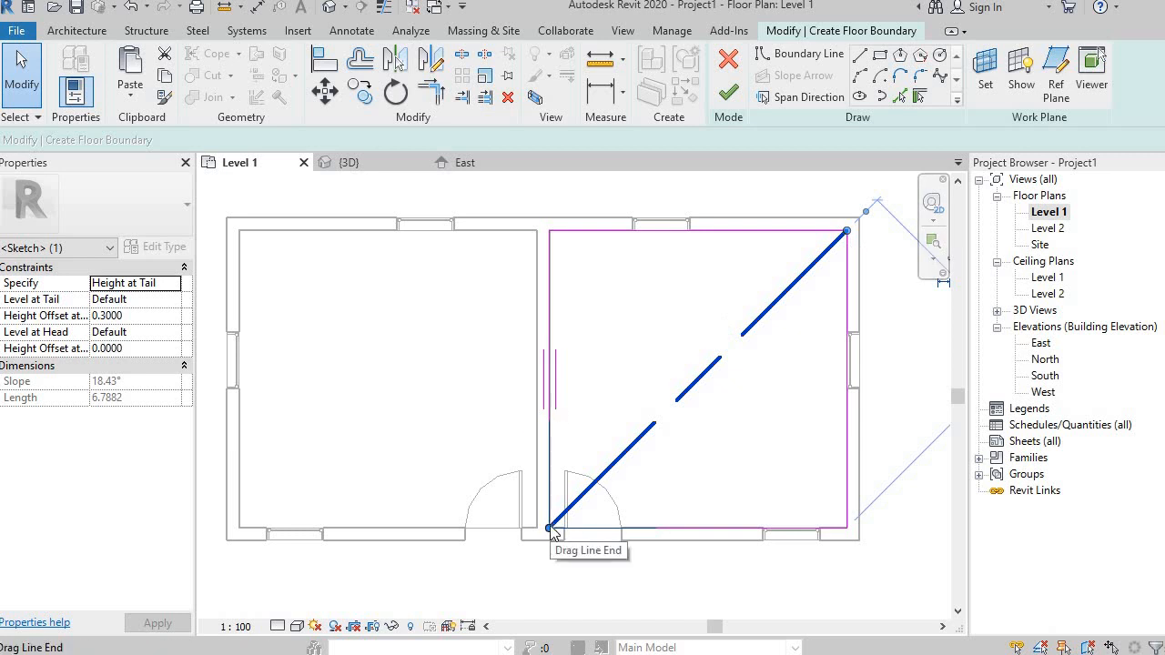
left_click(97, 316)
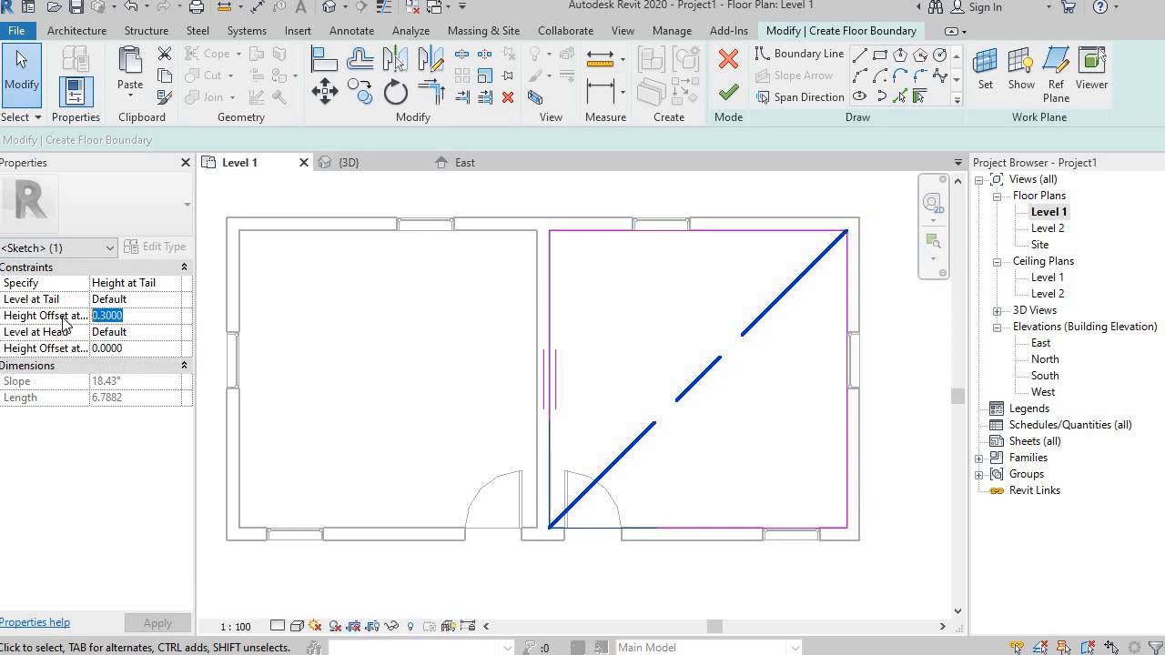
type("45")
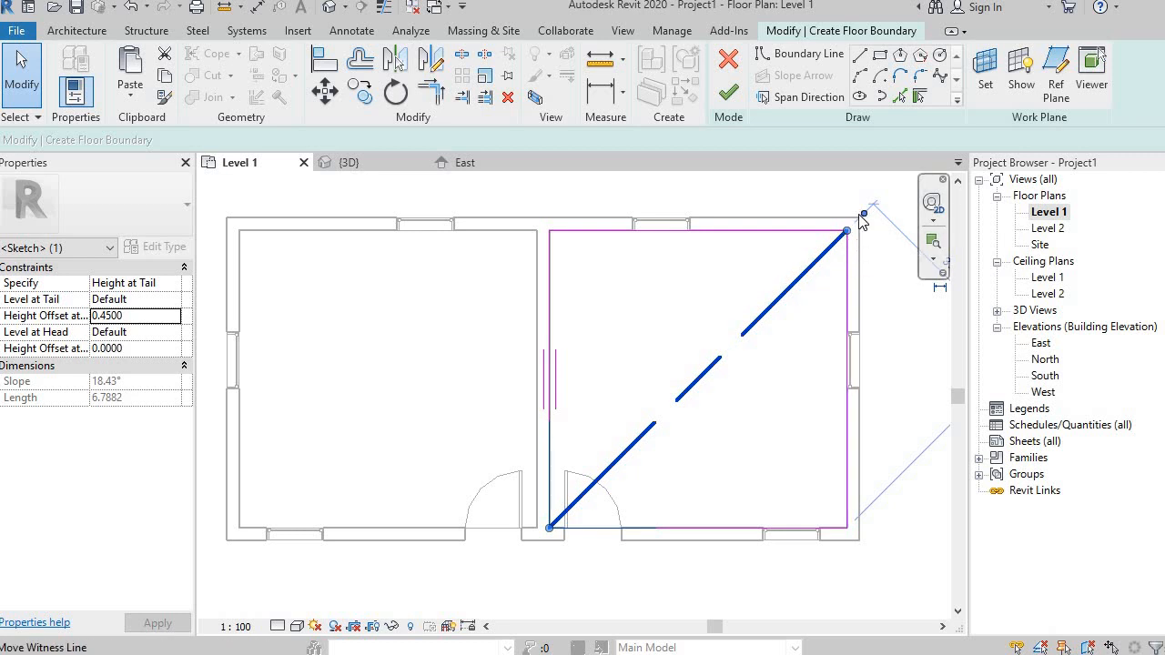
scroll(819, 325, "up", 1)
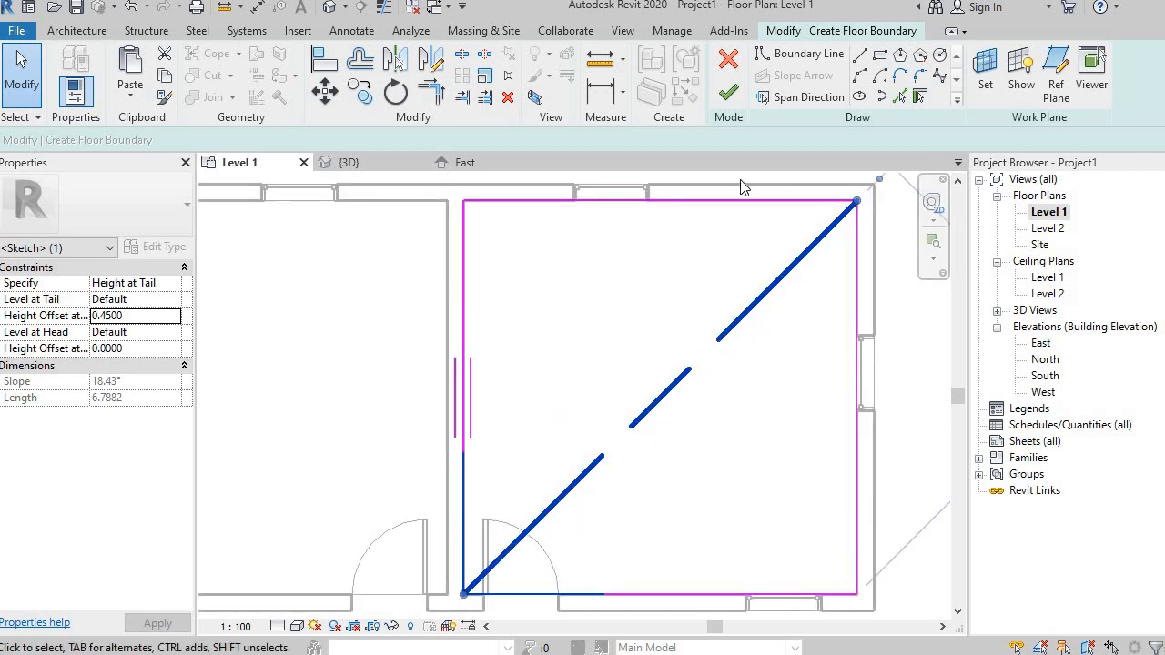
left_click(729, 95)
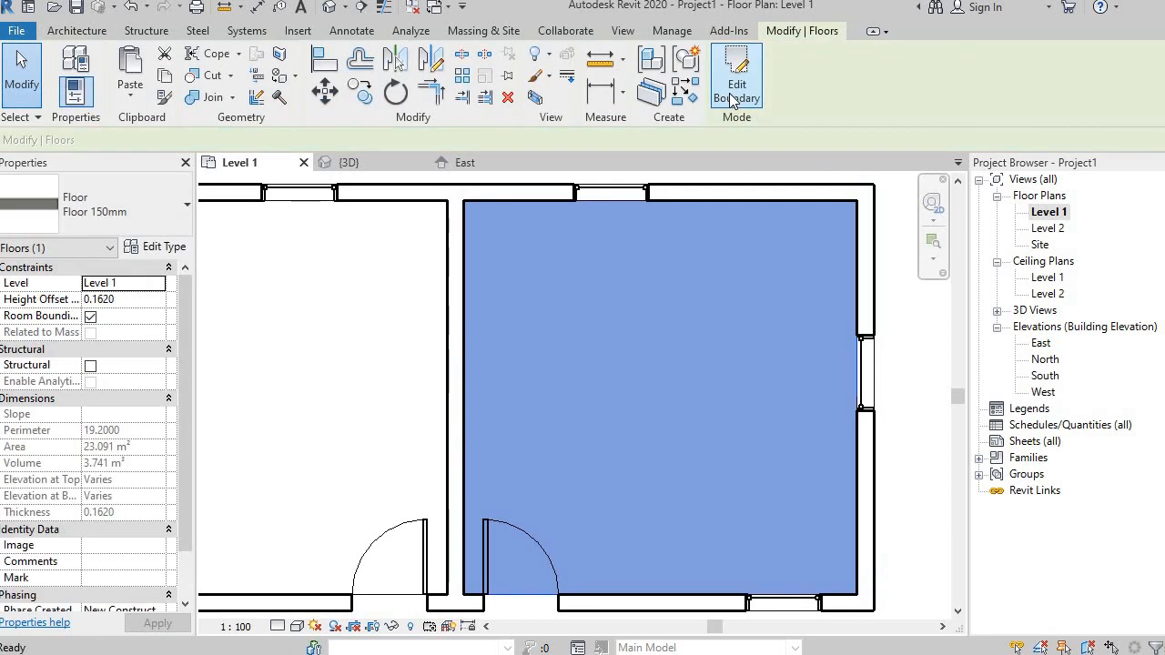
scroll(740, 239, "down", 4)
left_click(754, 458)
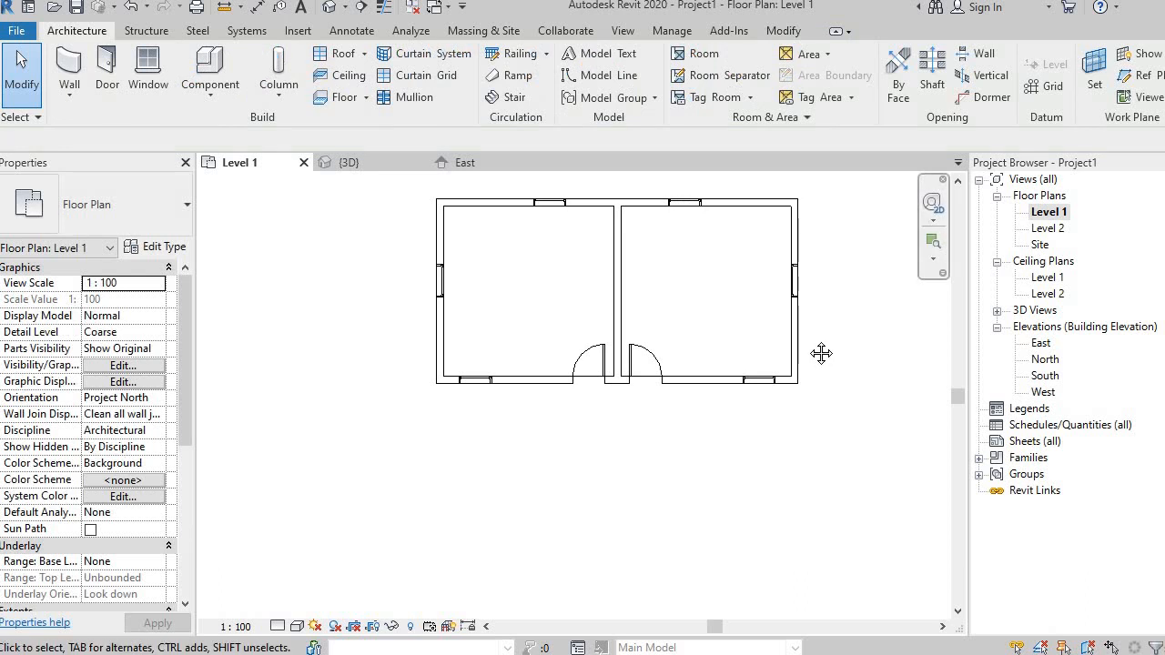
Open the 3D view, select the whole chain of connected walls and hide them in the view.
middle_click_drag(819, 351, 748, 402)
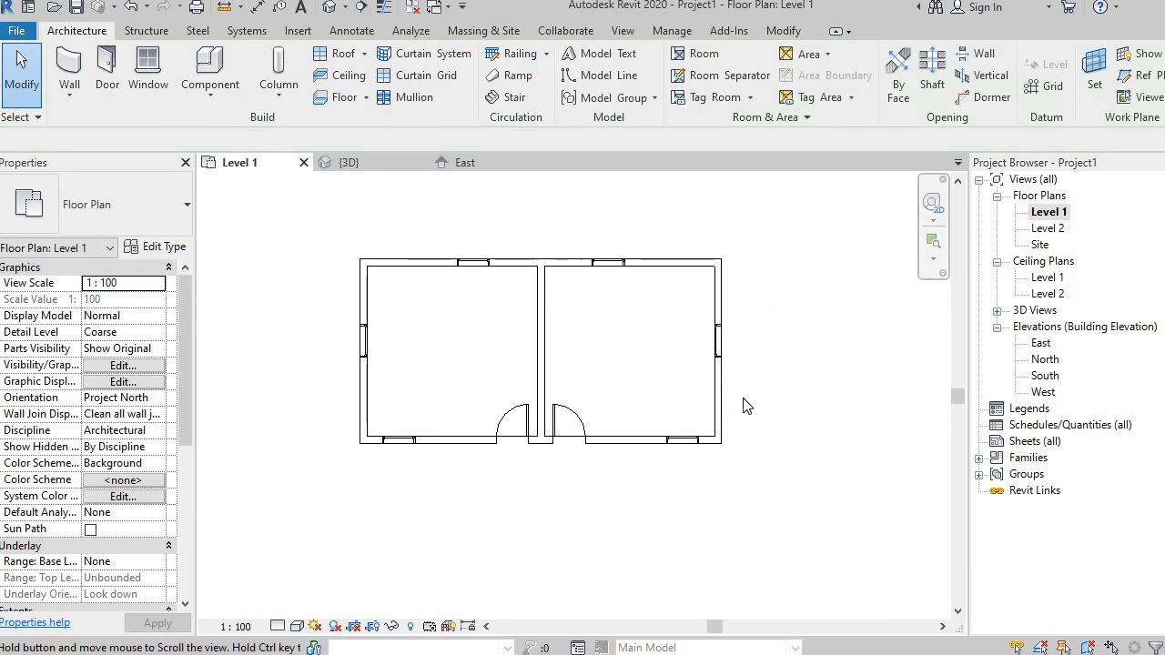
left_click(331, 10)
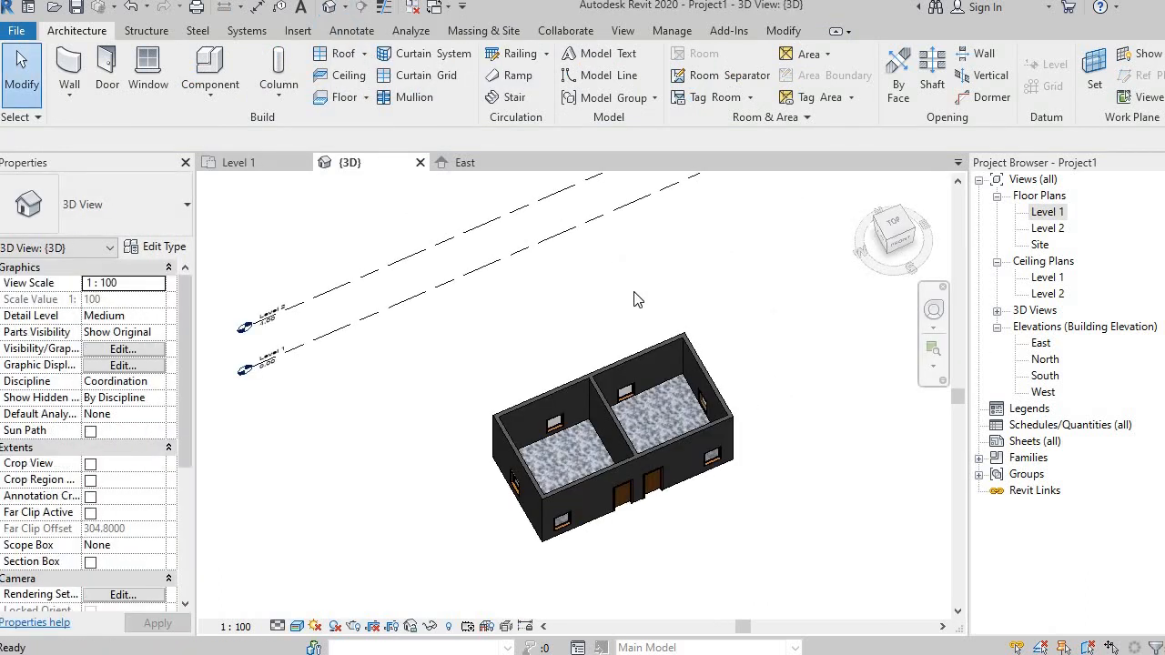
middle_click_drag(763, 402, 760, 428, "shift")
scroll(760, 428, "up", 2)
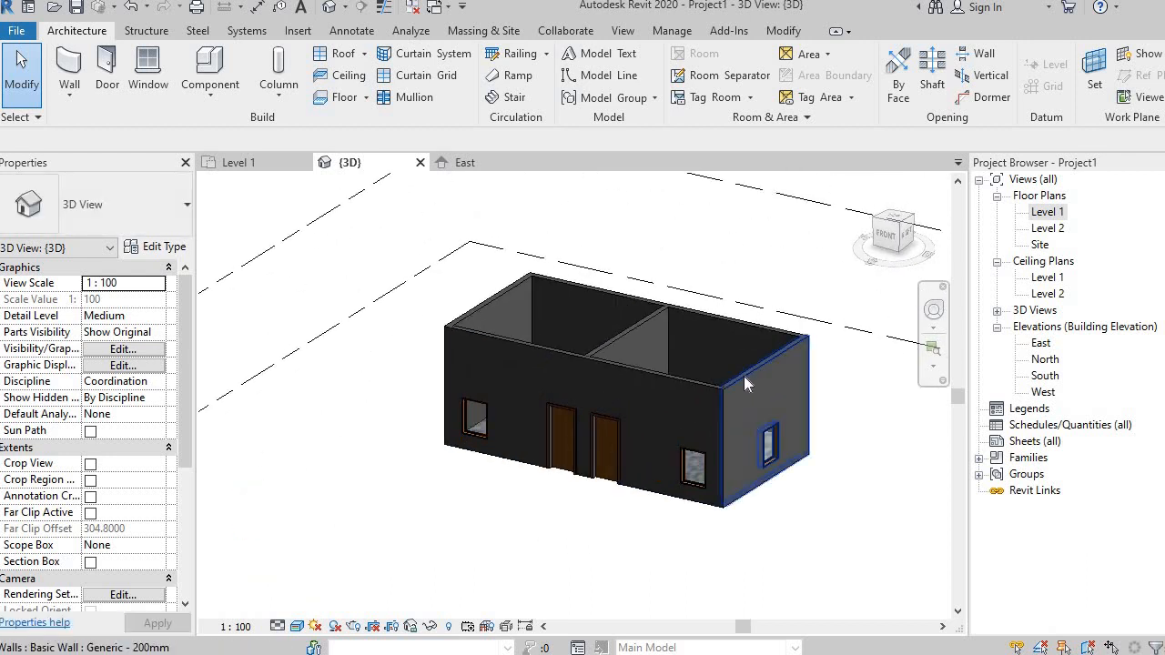
left_click(744, 377)
key("Tab")
left_click(745, 377)
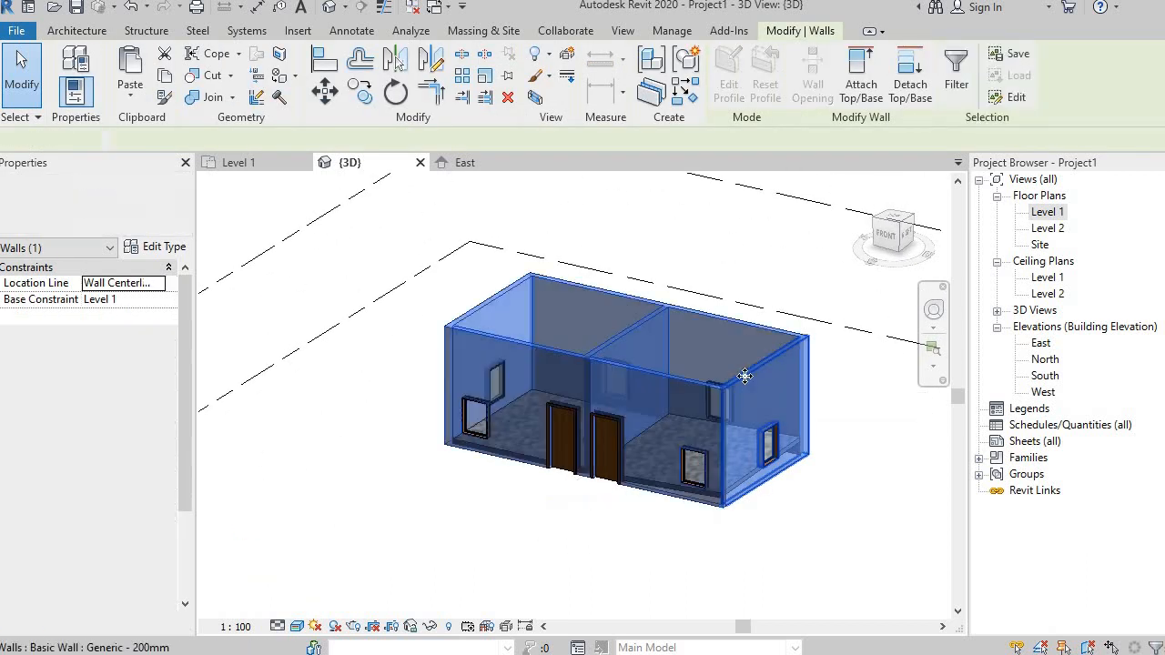
right_click(763, 394)
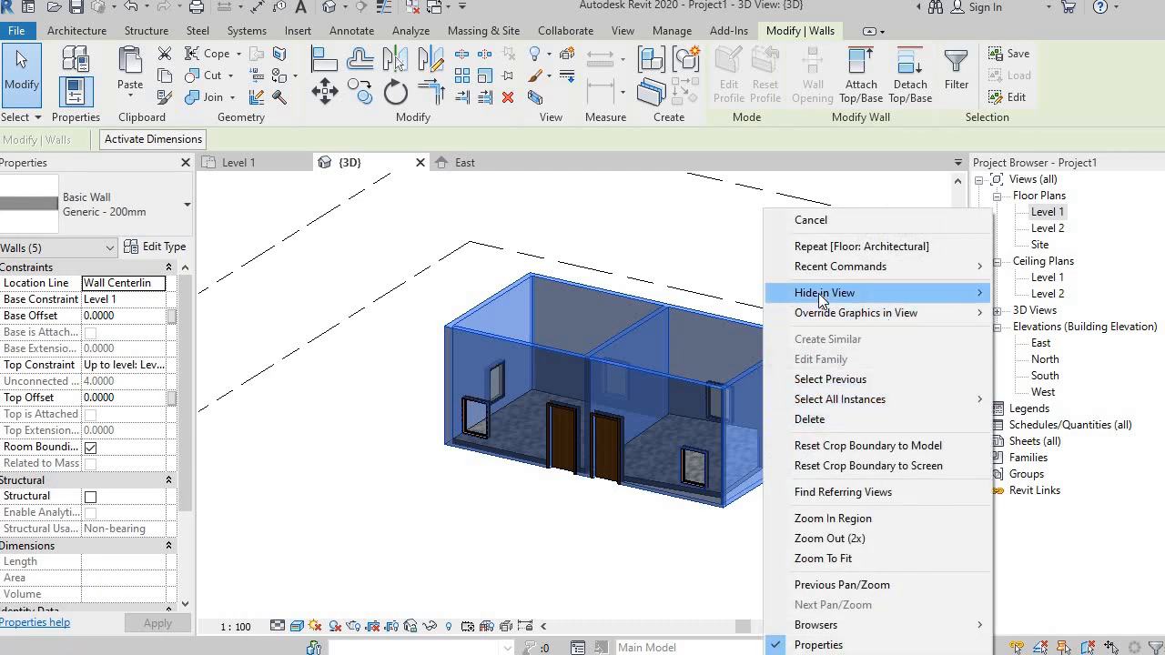
mouse_move(978, 293)
left_click(1072, 313)
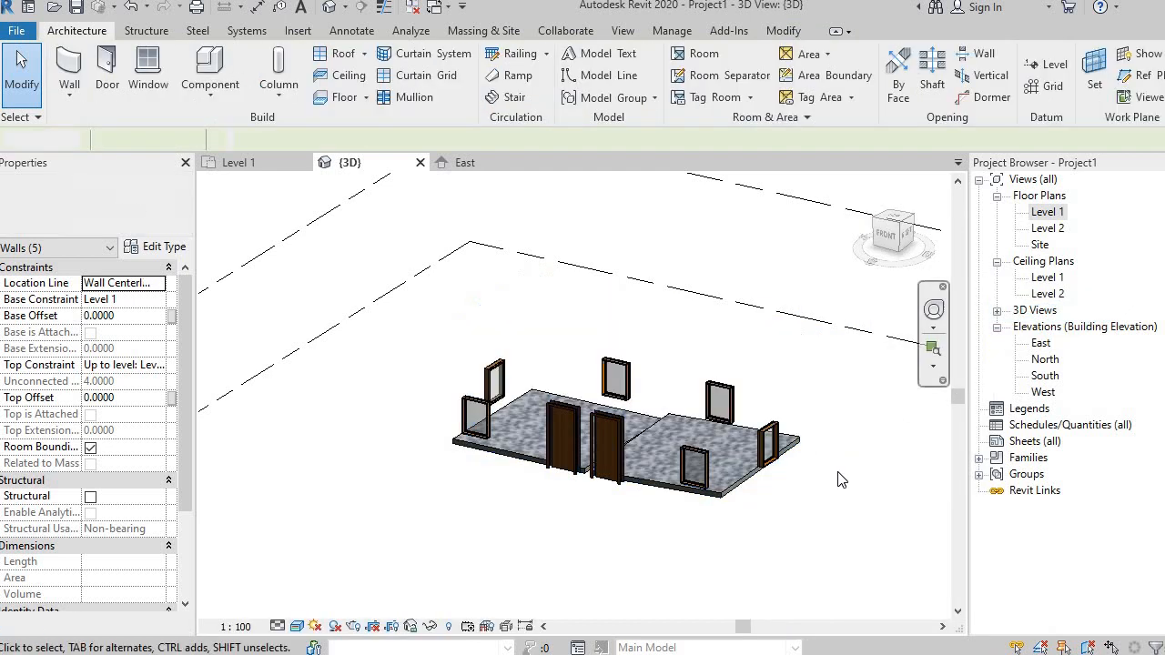
Examine the sloped floor in 3D from the right, back and underside angles, comparing it with the adjoining flat floor.
scroll(847, 451, "down", 1)
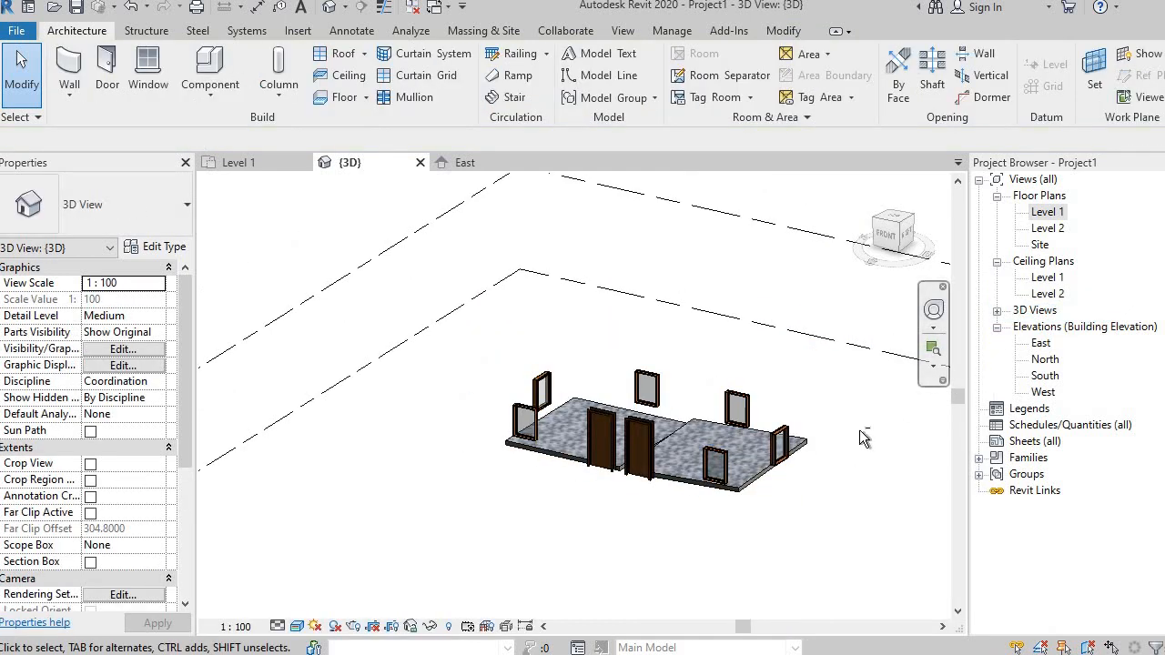
middle_click_drag(846, 444, 728, 437, "shift")
scroll(883, 545, "up", 5)
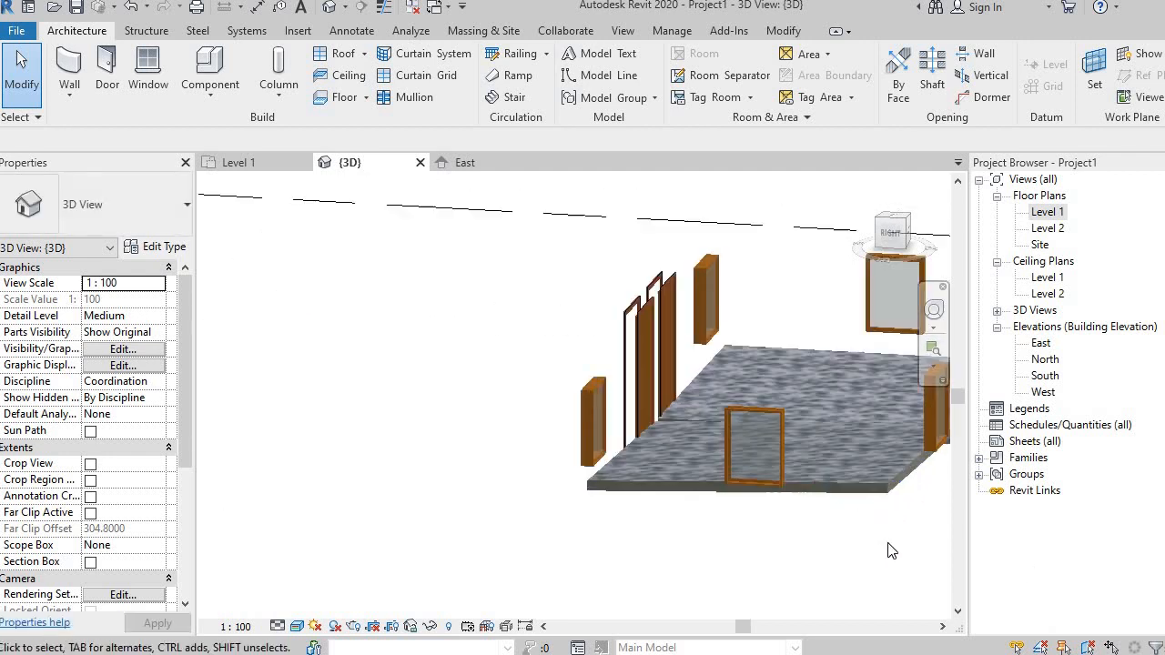
scroll(883, 547, "up", 2)
scroll(883, 548, "down", 3)
middle_click_drag(884, 548, 737, 496)
middle_click_drag(850, 356, 661, 400, "shift")
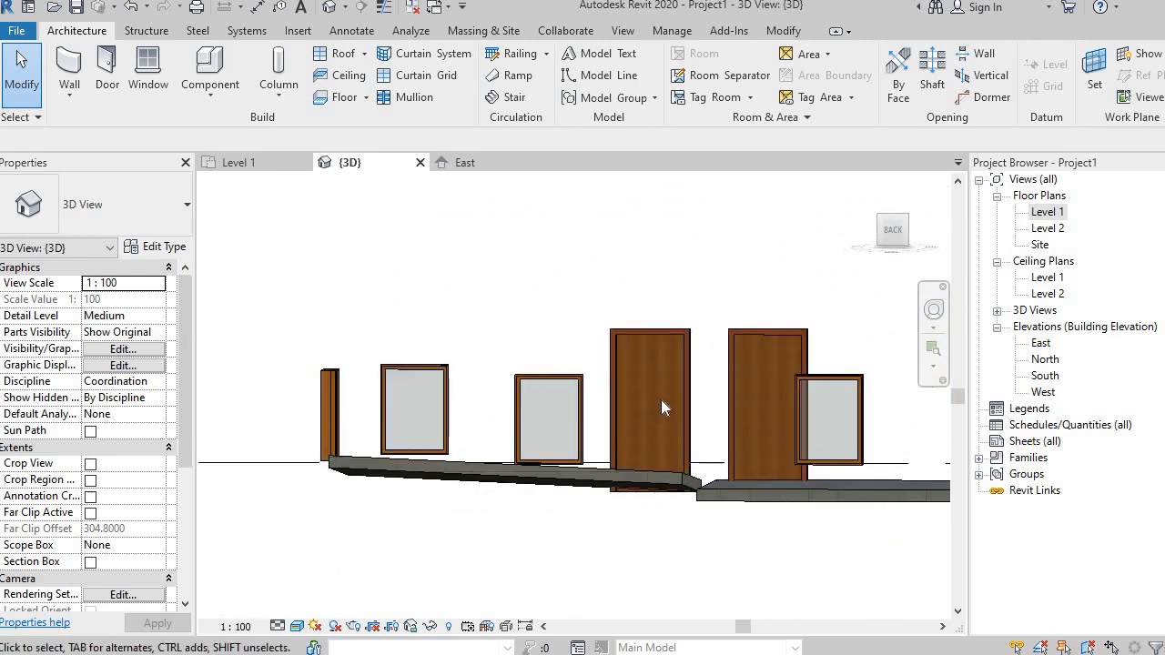
scroll(618, 469, "up", 4)
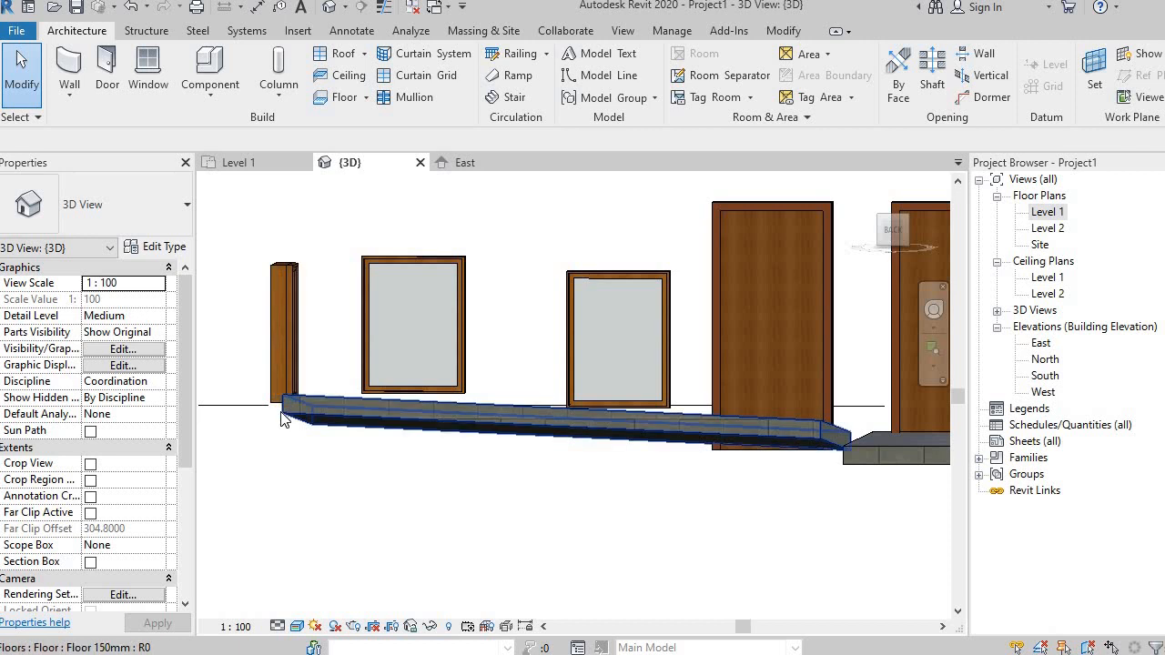
scroll(284, 417, "down", 1)
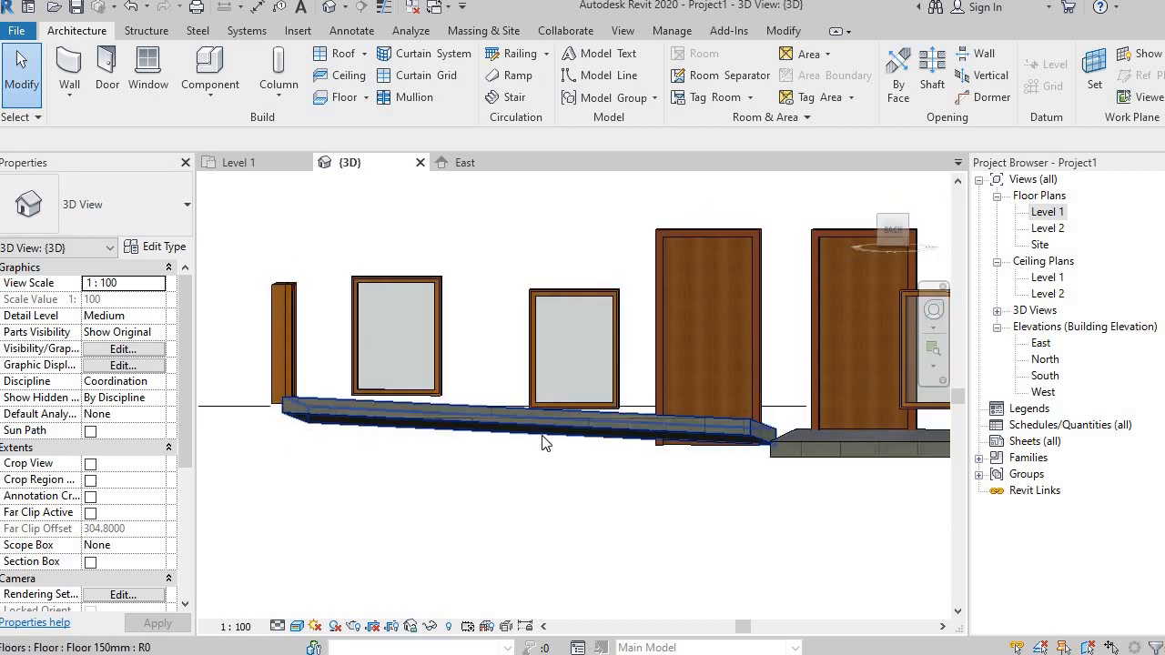
middle_click_drag(428, 432, 300, 583, "shift")
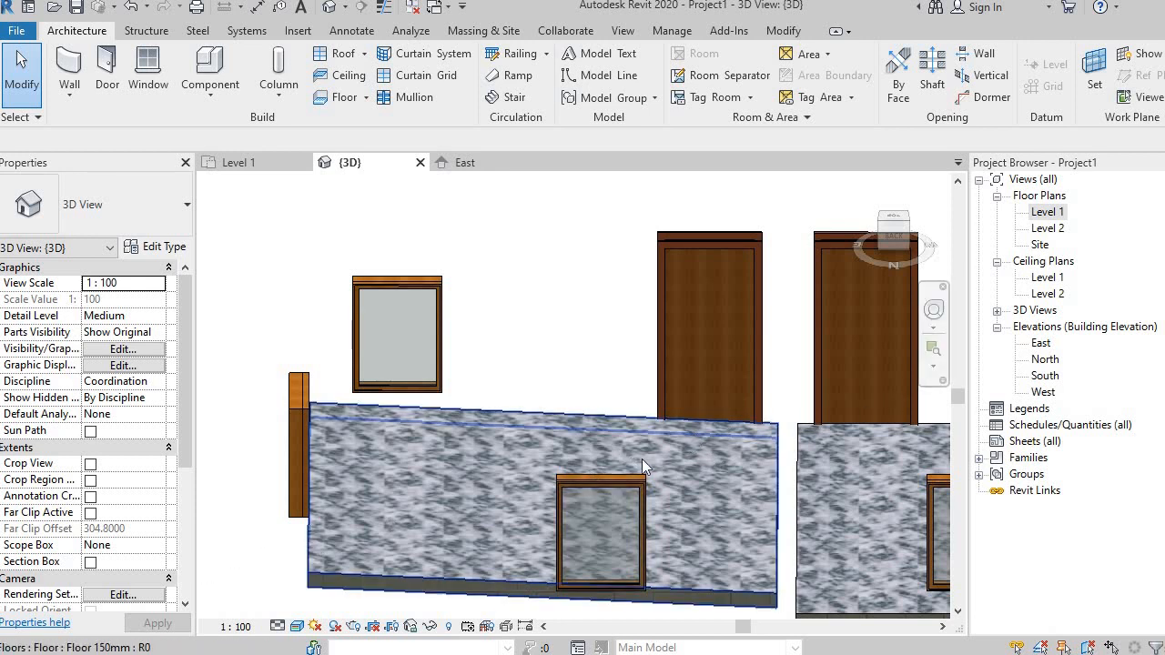
middle_click_drag(333, 461, 637, 408, "shift")
scroll(493, 405, "down", 3)
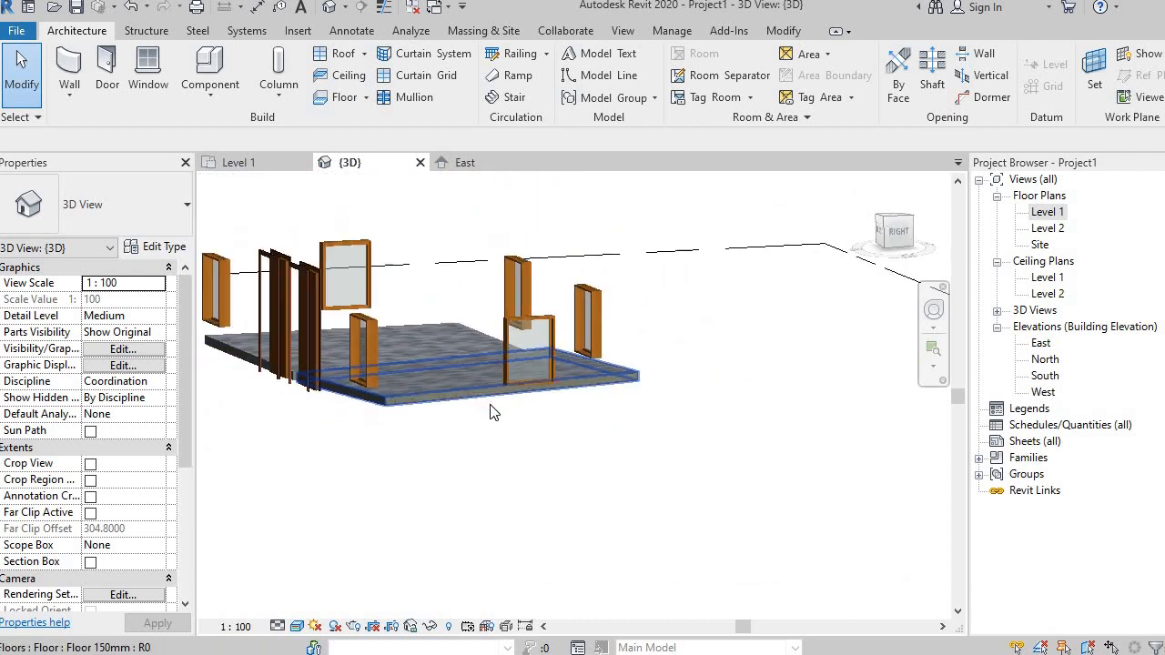
Reopen the sloped floor's boundary sketch and set the slope arrow's height offset at tail to 0.
scroll(391, 444, "up", 1)
left_click(435, 393)
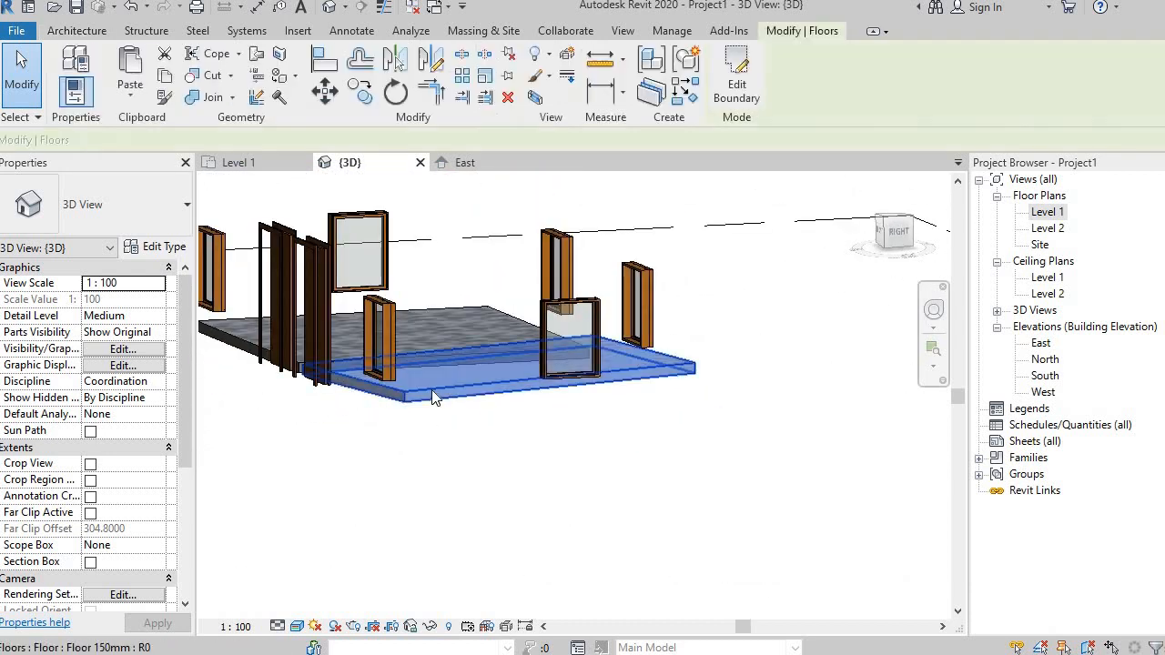
left_click(739, 69)
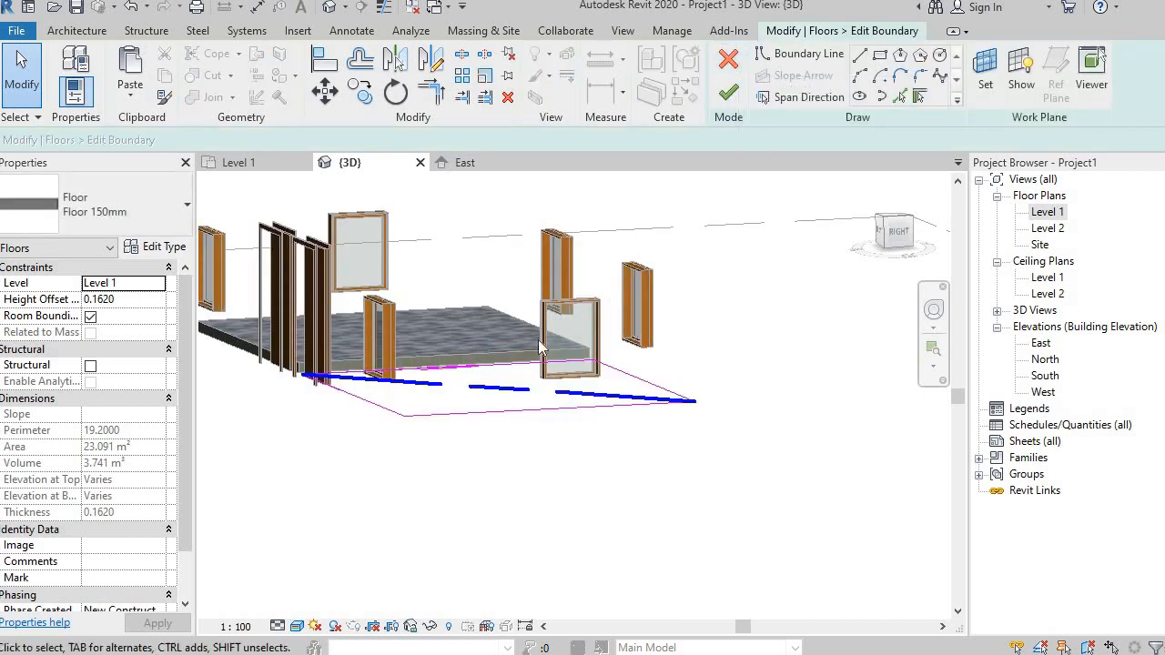
left_click(514, 397)
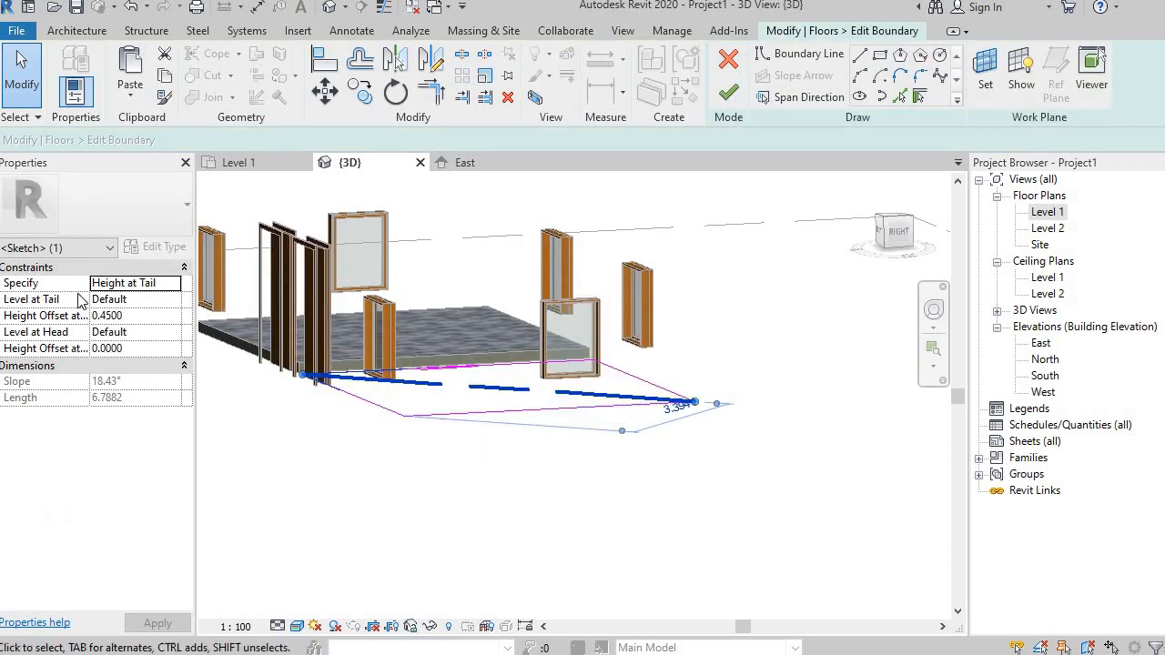
left_click(134, 316)
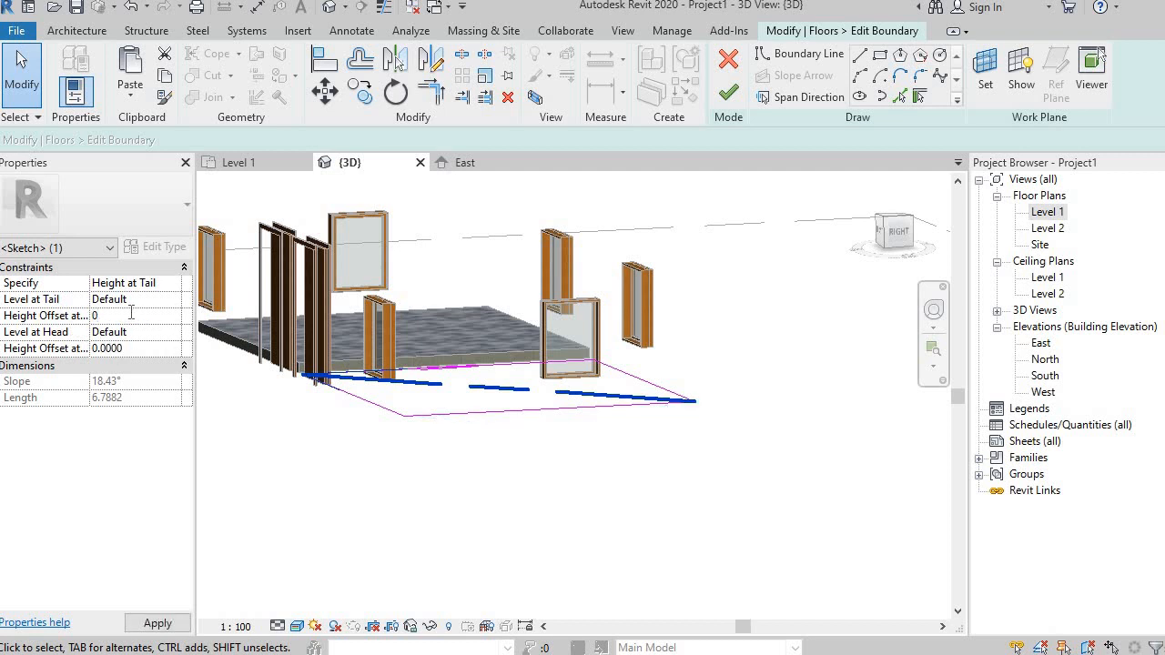
left_click(151, 333)
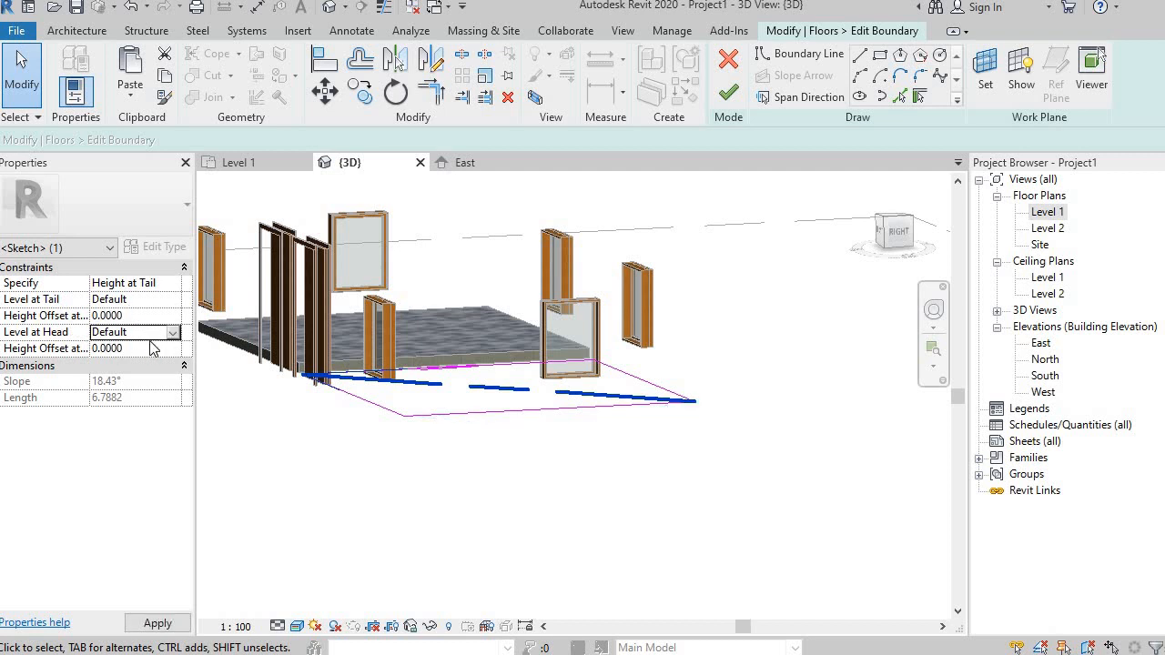
Set the slope arrow's height offset at head to 450 mm and finish the floor sketch.
left_click(148, 349)
type("450mm")
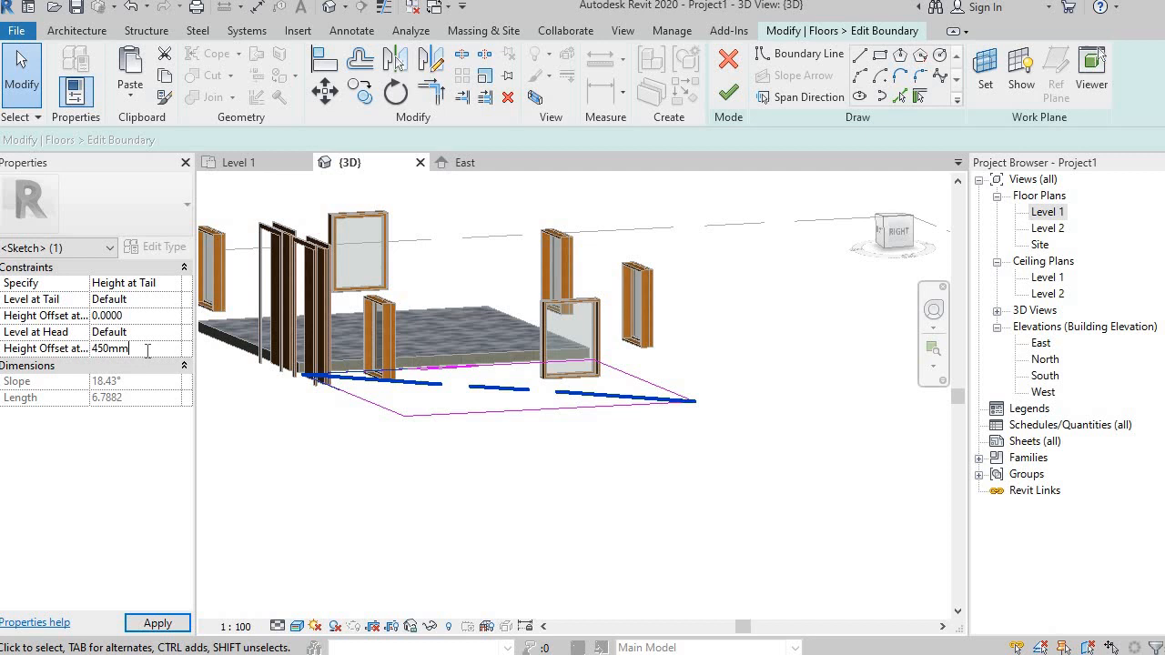
key("Return")
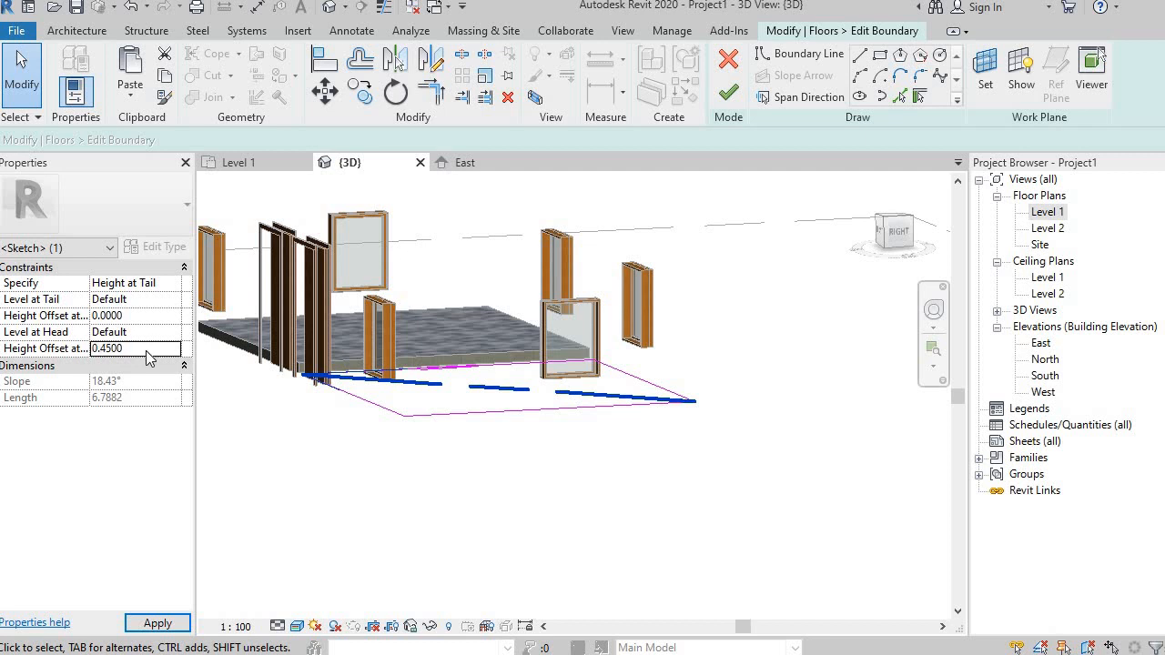
left_click(728, 94)
left_click(512, 504)
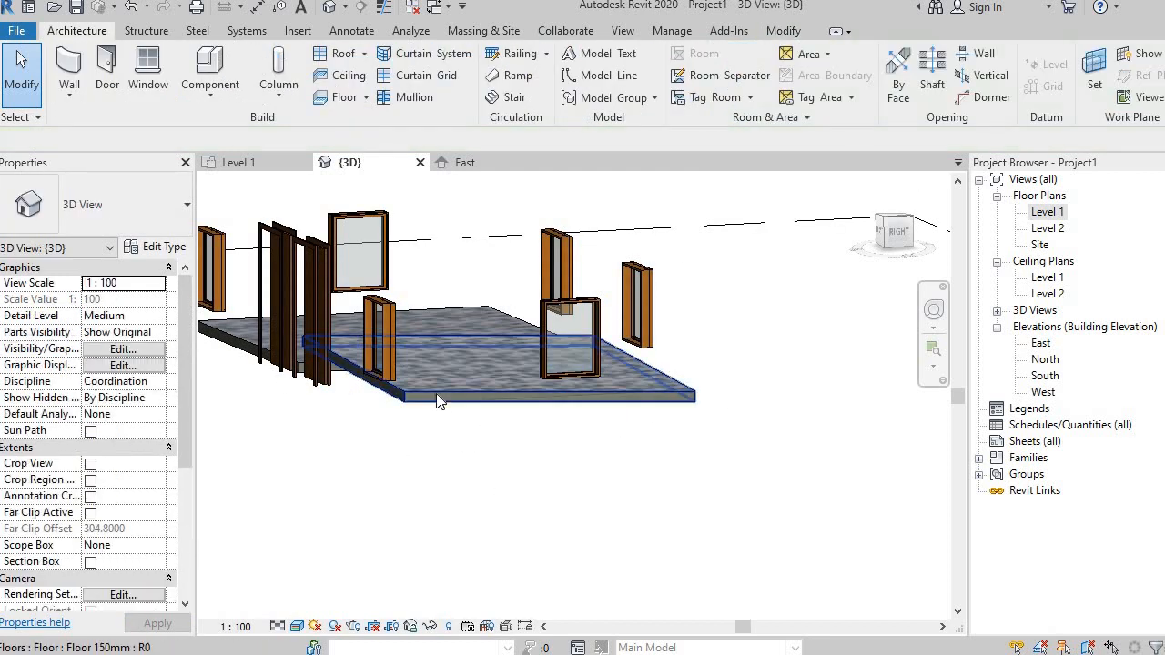
Inspect the re-sloped floor in 3D at its corner beside the doors and at the opposite outer corner.
scroll(445, 414, "up", 4)
scroll(446, 414, "down", 5)
scroll(447, 447, "up", 4)
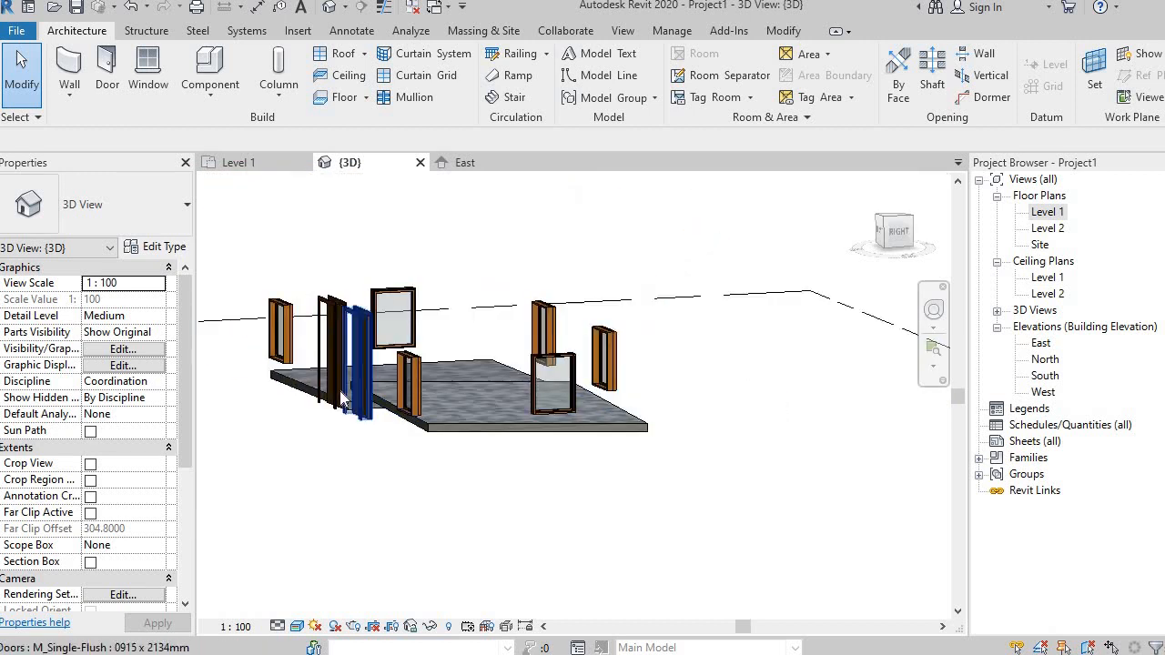
scroll(464, 446, "up", 3)
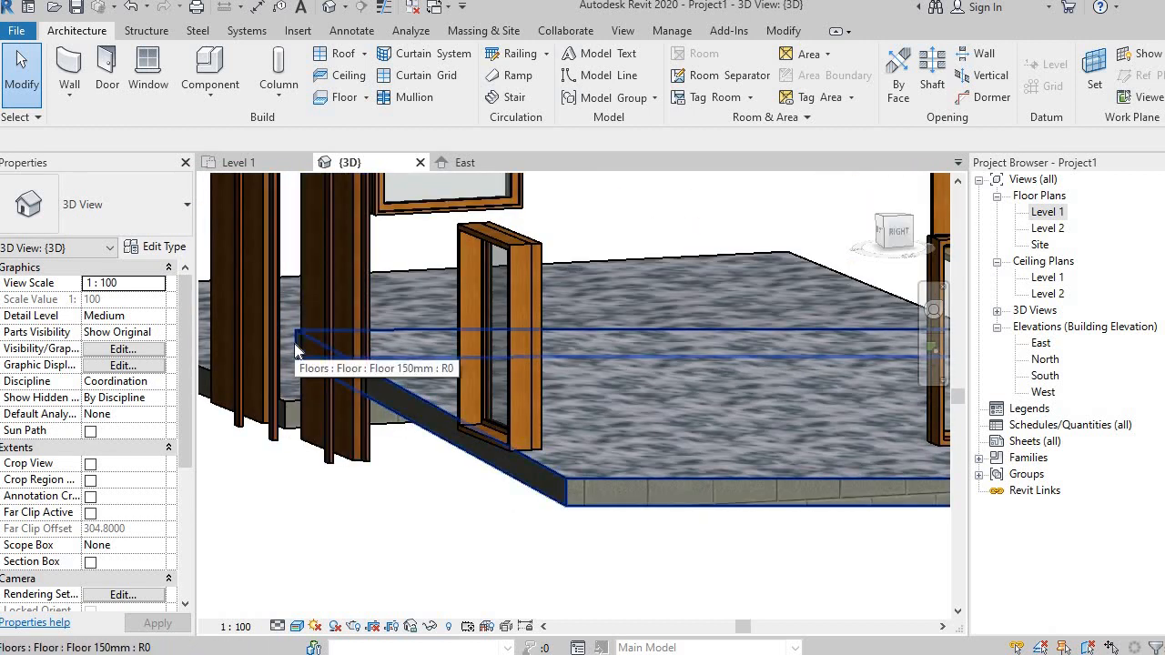
scroll(295, 345, "down", 5)
scroll(581, 386, "up", 3)
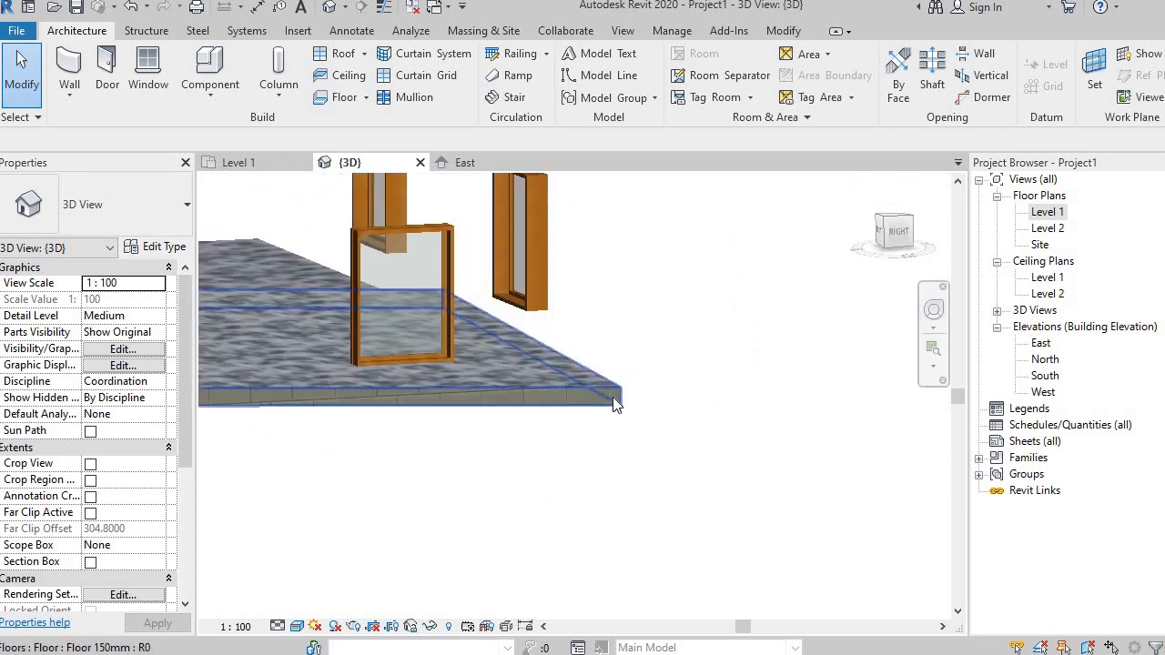
scroll(620, 415, "down", 5)
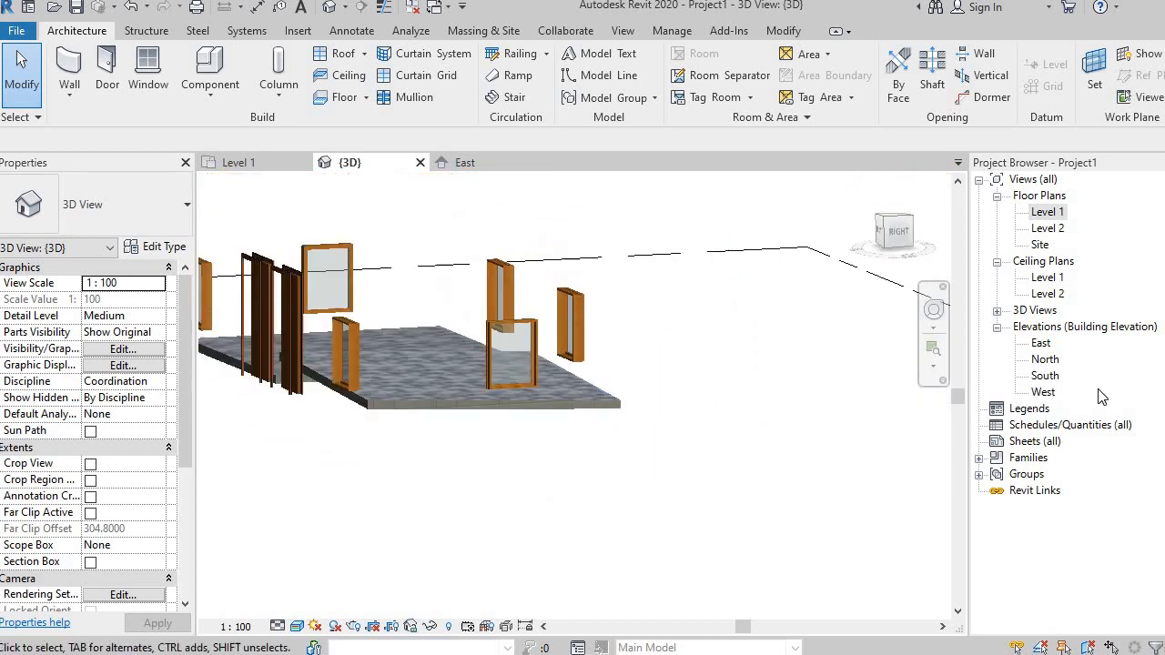
Open the East elevation and select the whole chain of connected walls.
left_click(1040, 343)
double_click(1043, 344)
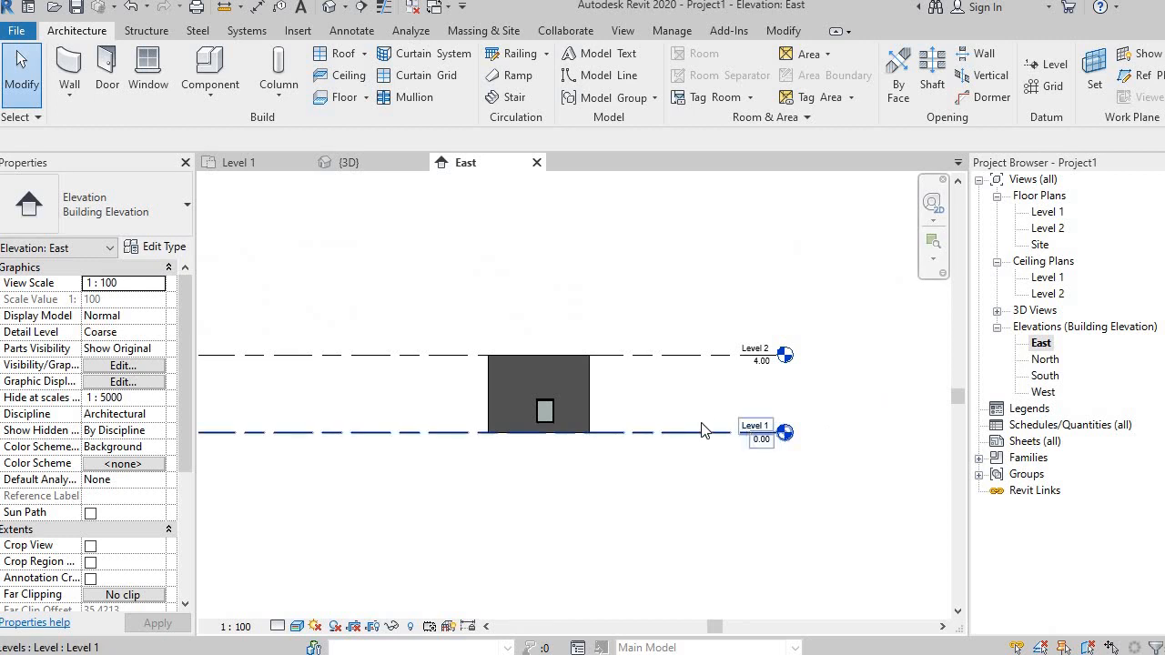
left_click(586, 370)
key("Tab")
left_click(586, 363)
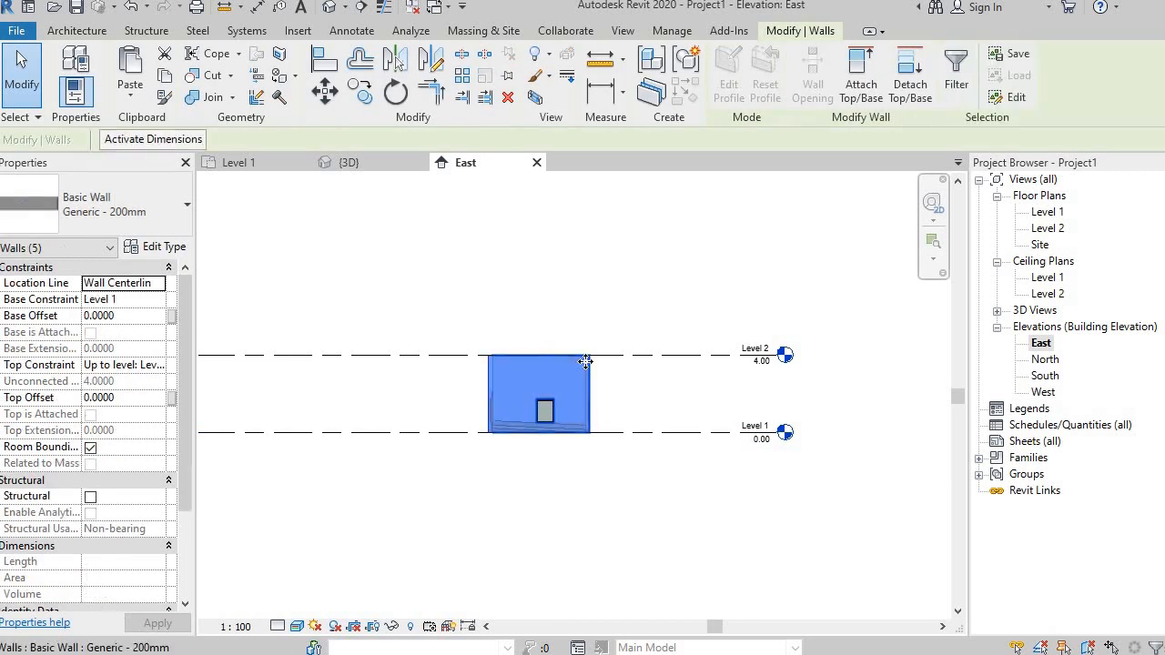
right_click(580, 366)
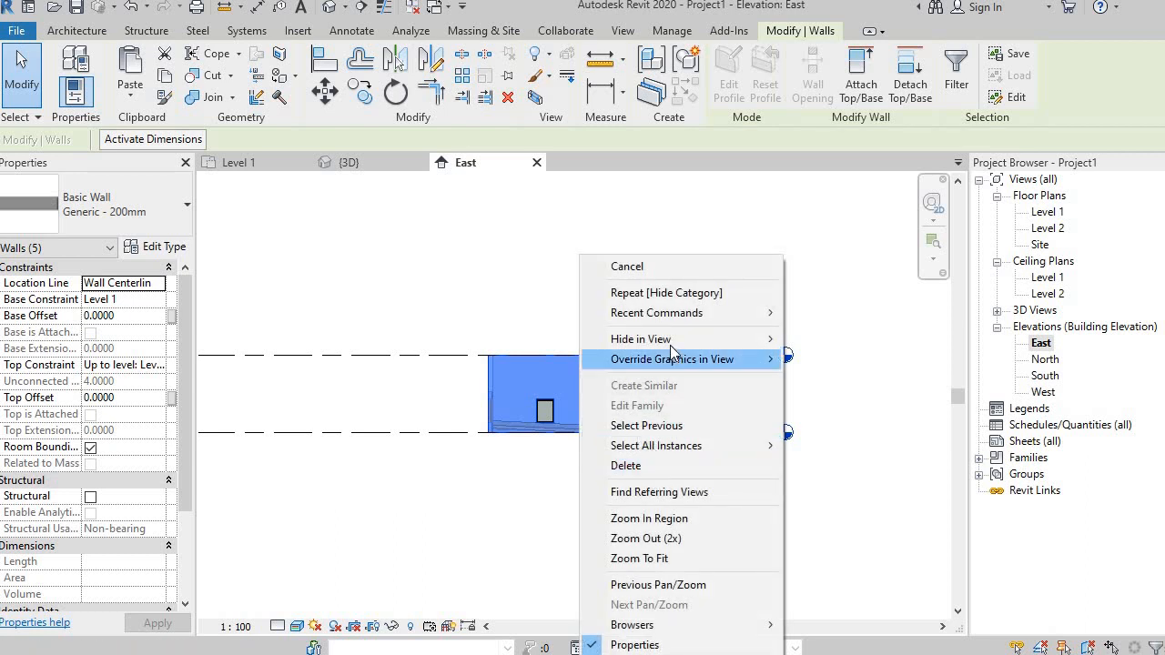
mouse_move(673, 344)
left_click(860, 371)
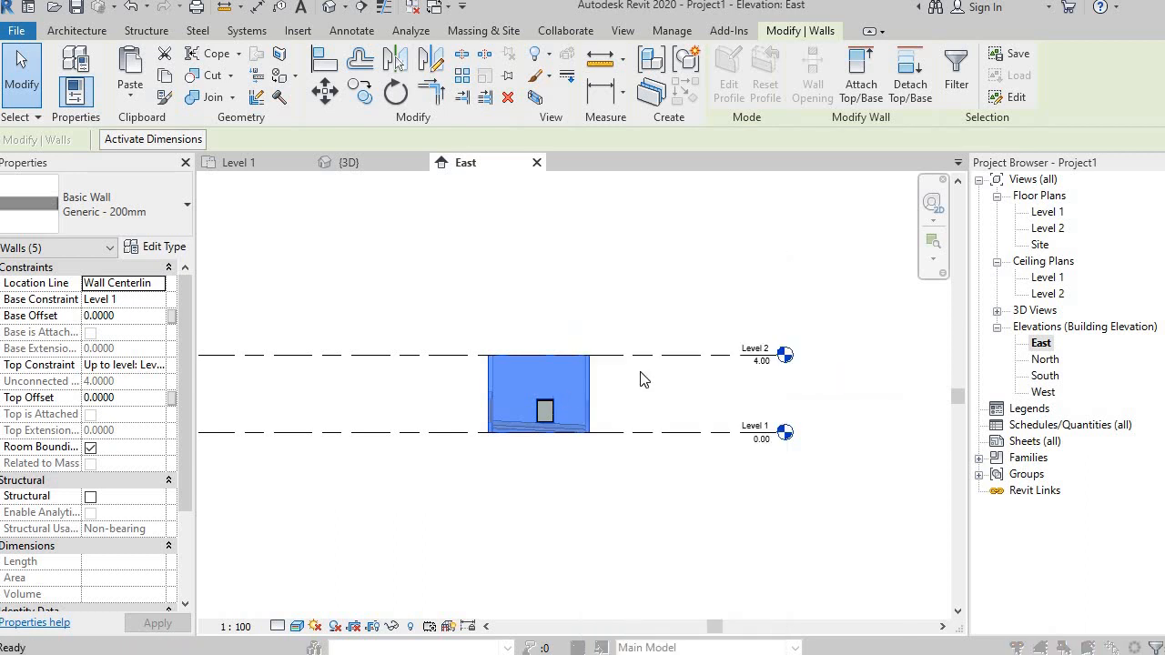
left_click(774, 583)
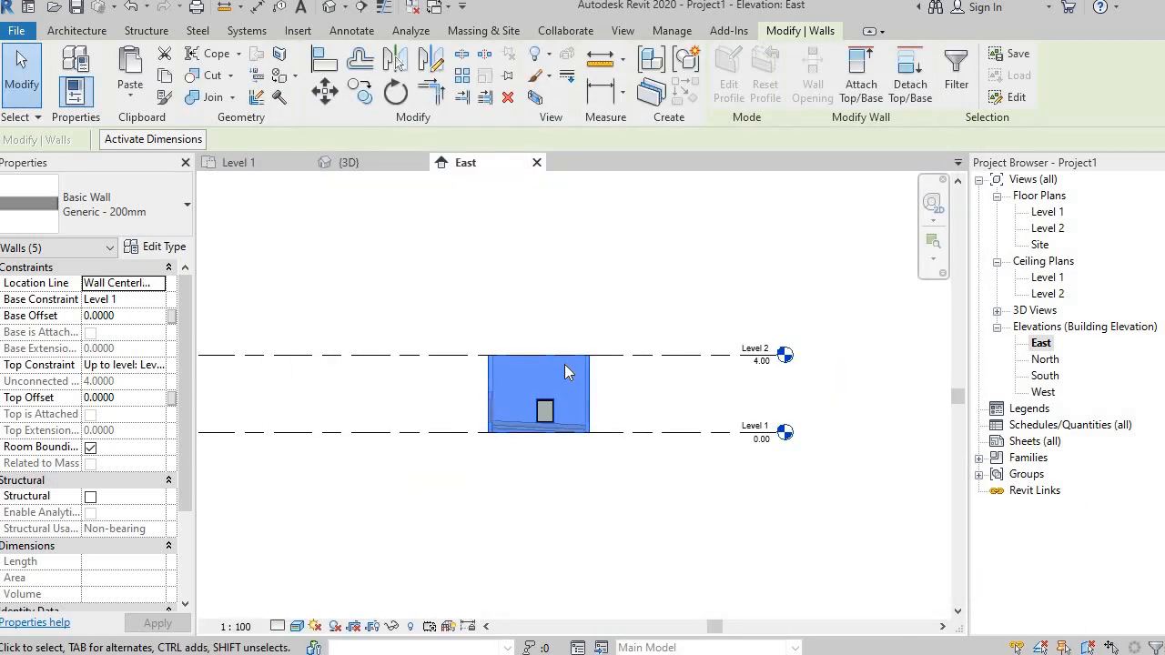
Hide the selected walls in the East elevation and examine the sloped floor's profile along its full length.
right_click(564, 364)
mouse_move(756, 340)
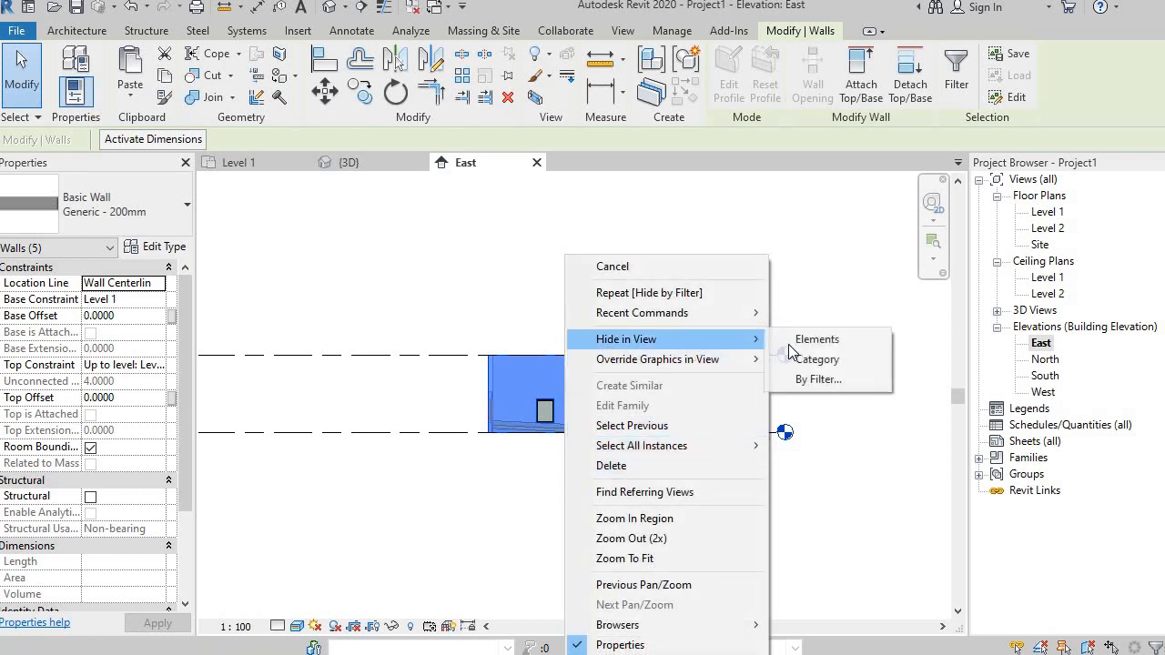
left_click(874, 366)
left_click(637, 433)
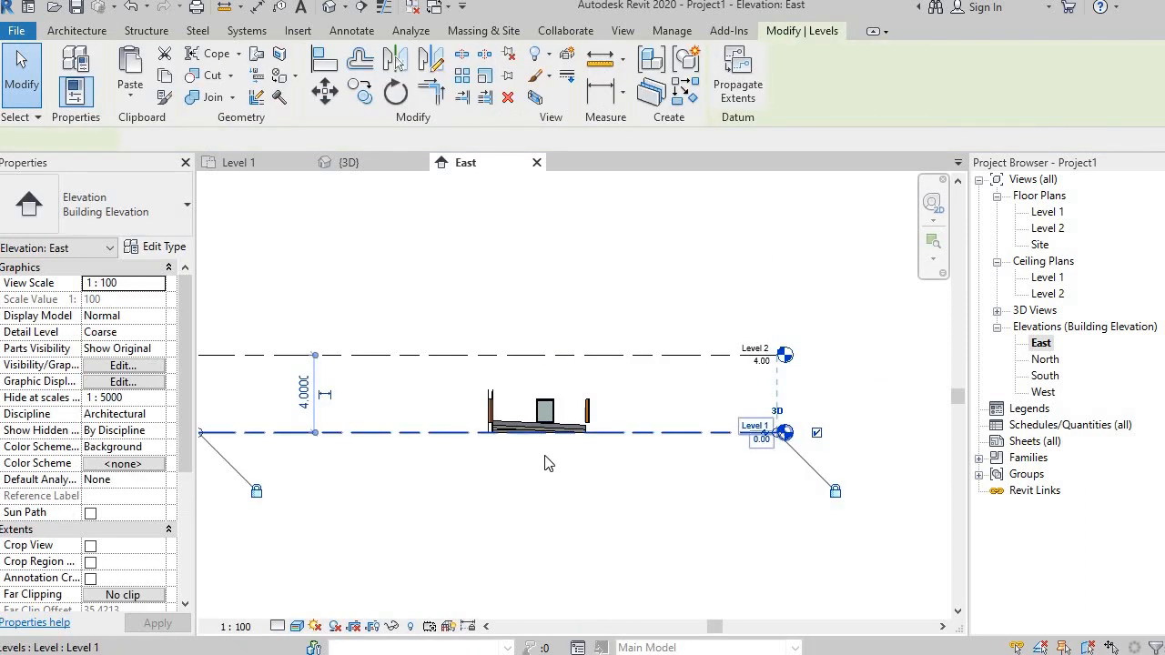
scroll(544, 466, "up", 5)
scroll(387, 466, "up", 2)
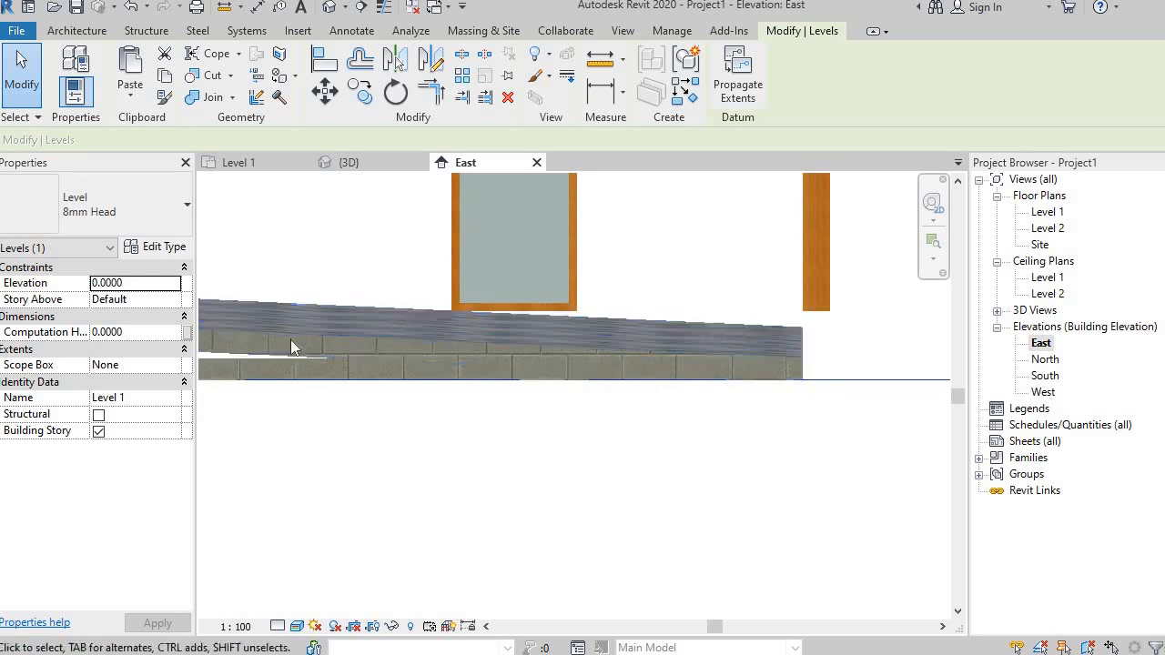
middle_click_drag(351, 476, 473, 446)
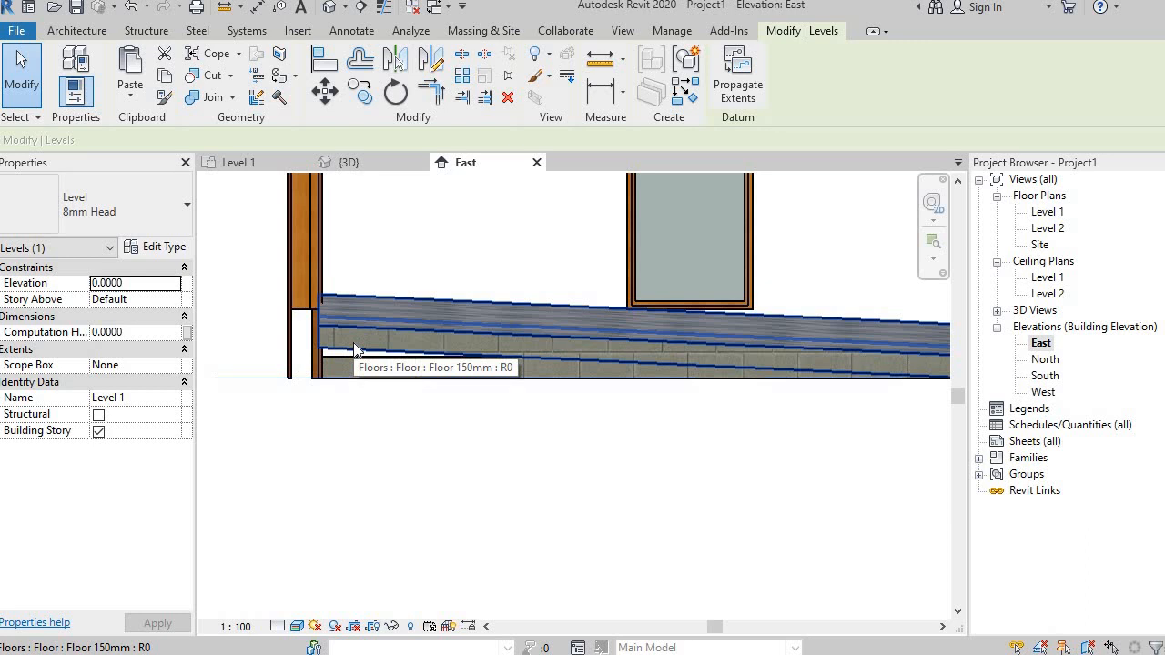
Return to the Level 1 floor plan and close the East elevation and 3D views.
left_click(263, 169)
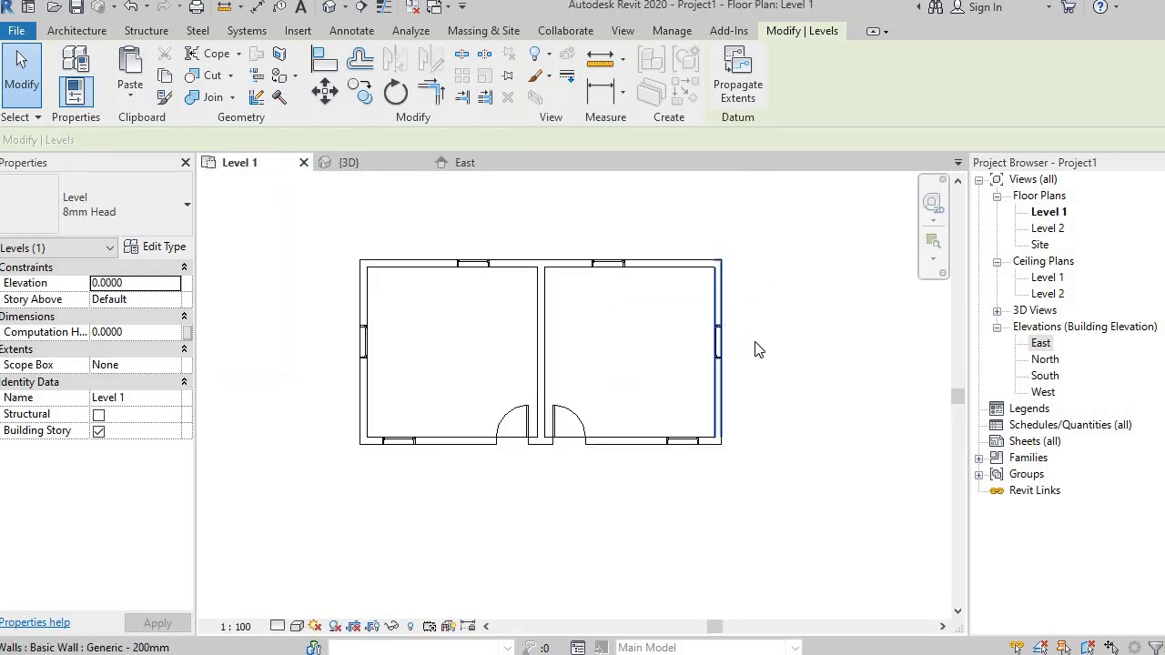
left_click(810, 312)
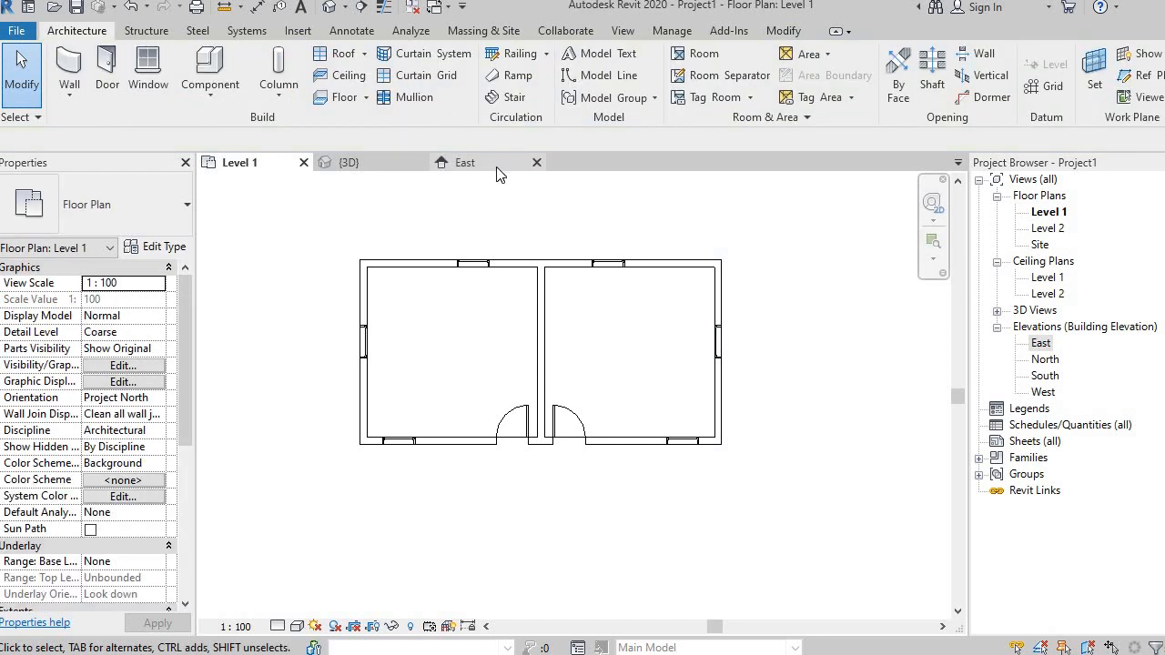
left_click(499, 167)
left_click(536, 166)
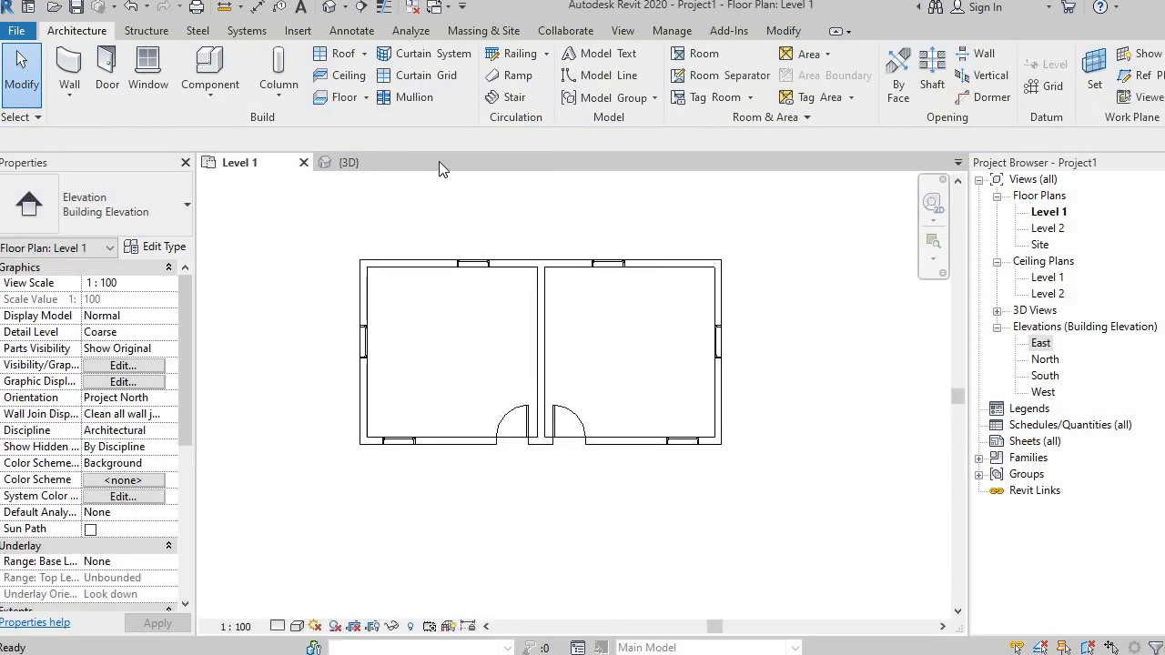
left_click(427, 160)
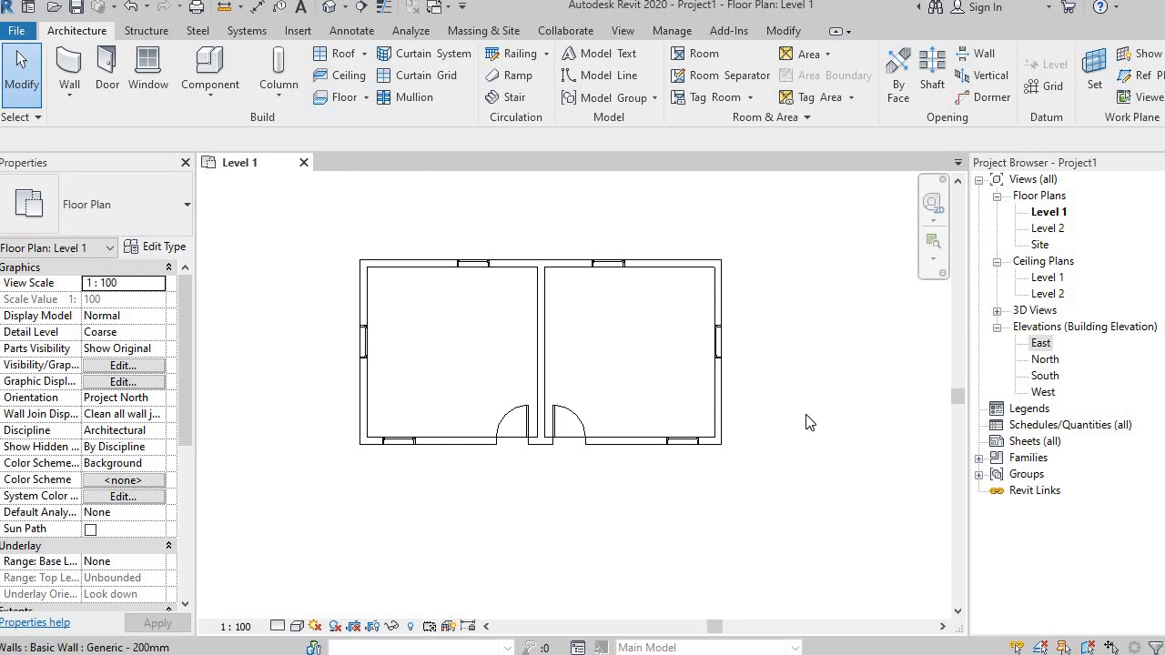